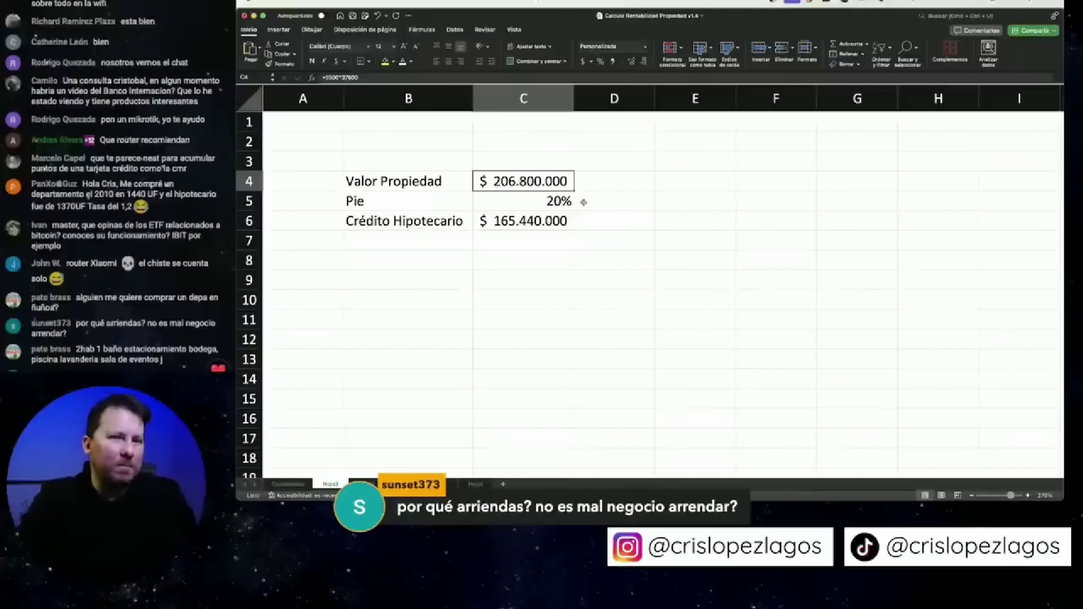
Calculate the Pie amount in D5 with the formula =C5*C4.
click(583, 203)
text(=C5*C4)
key(Return)
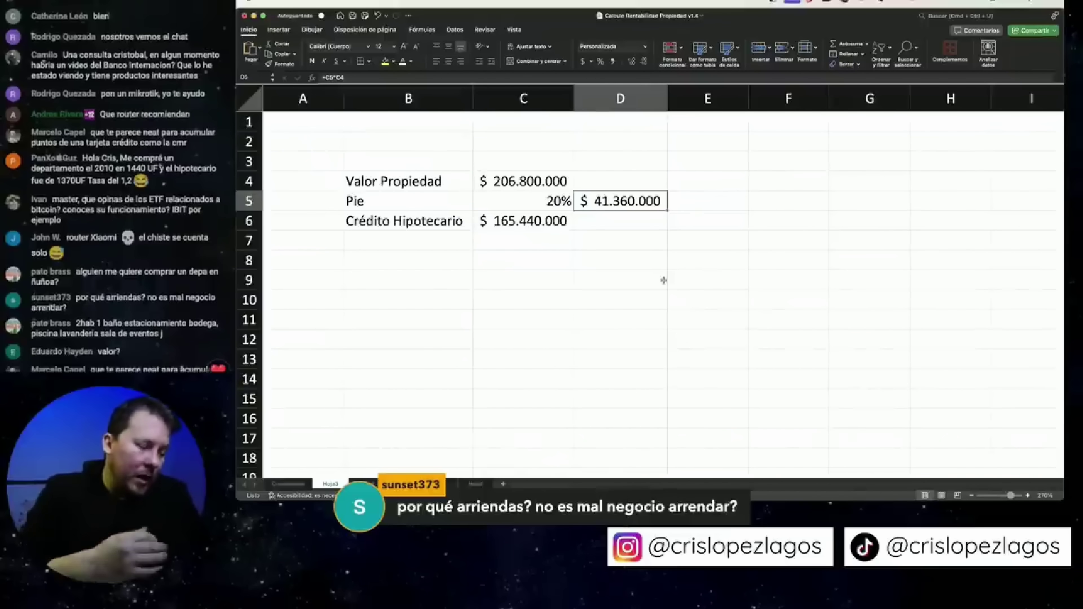
Add an "Arriendo" label in B8 with a rent of $650000 in C8.
click(443, 259)
text(Arriendo)
click(507, 253)
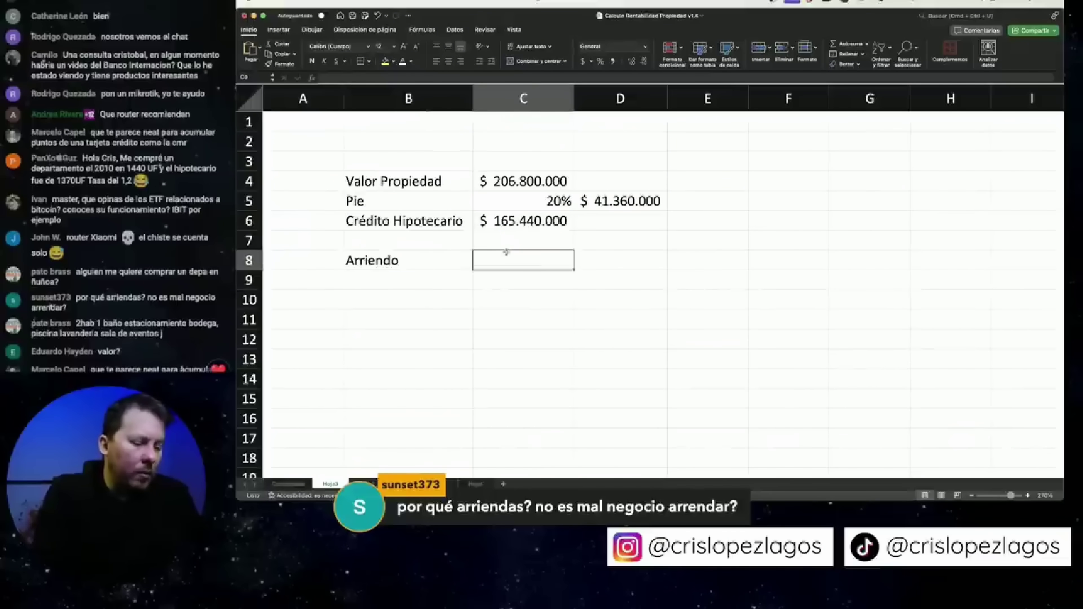
text($650000)
key(Return)
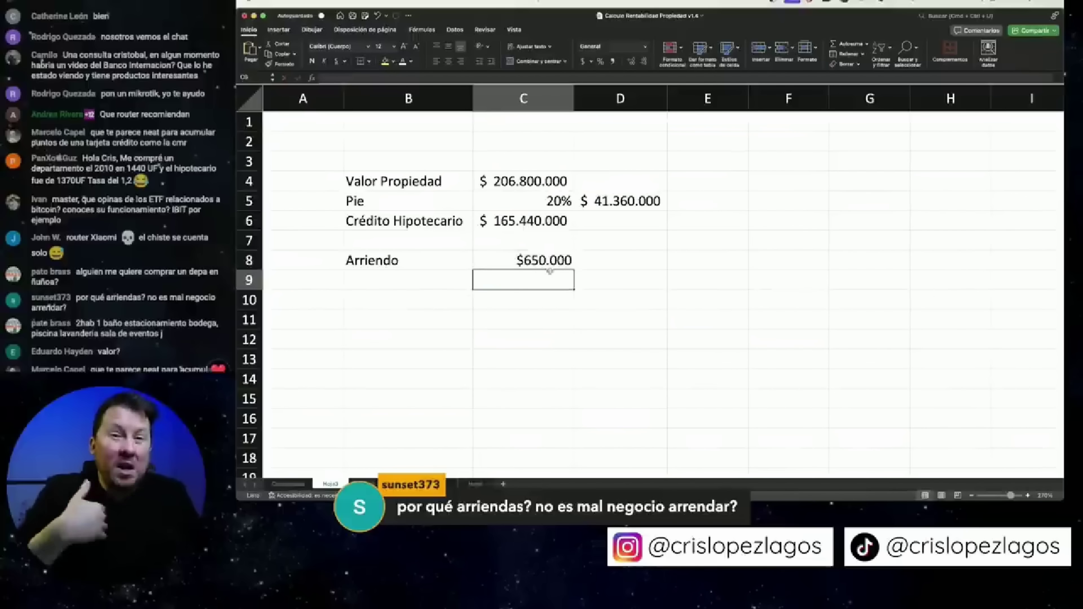
Enter 800000 in D8 as a second Arriendo amount.
click(598, 259)
text(8)
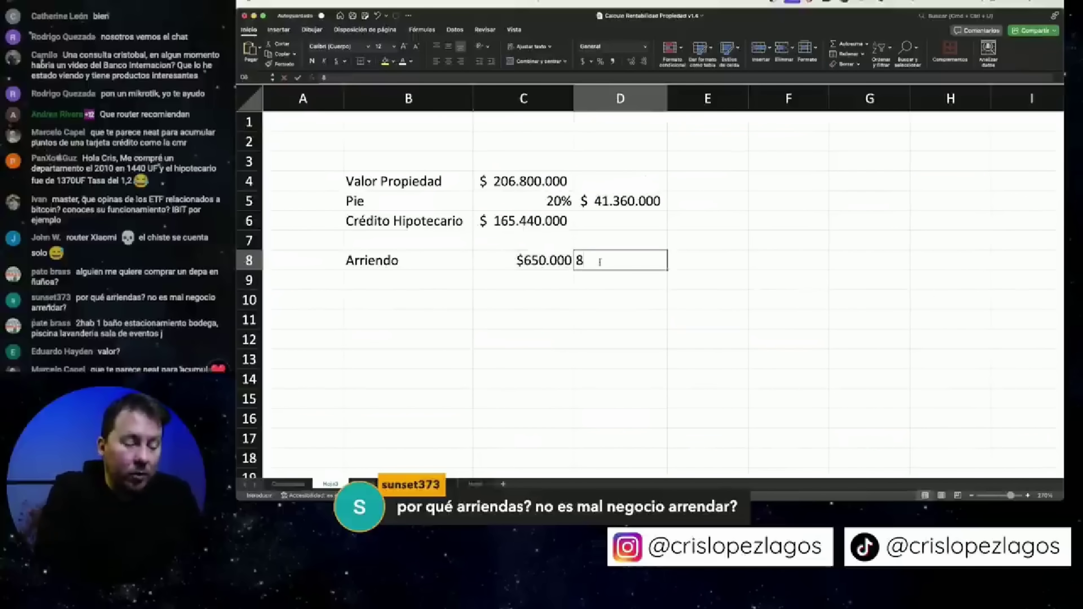
text(00000)
key(Return)
click(600, 261)
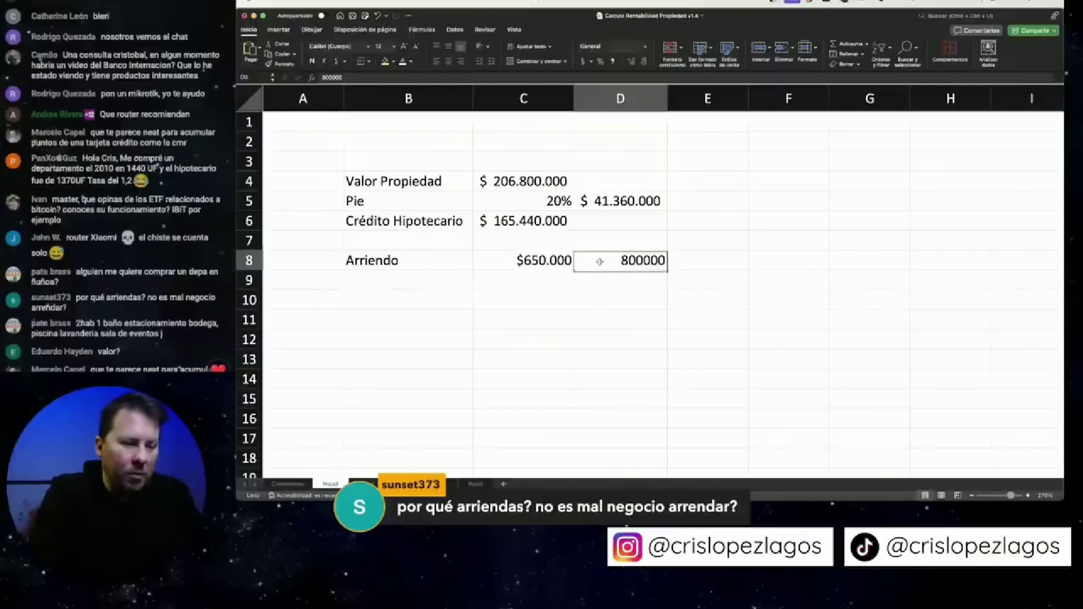
Give the rent in D8 the same currency format as the rent in C8.
click(550, 261)
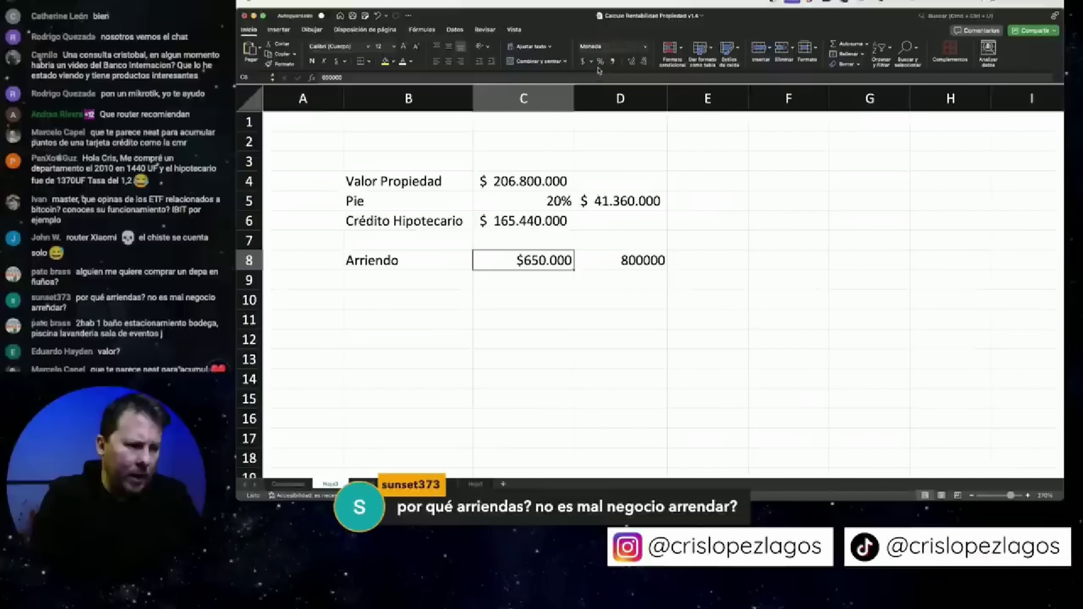
key(Right)
click(582, 60)
key(Left)
click(279, 63)
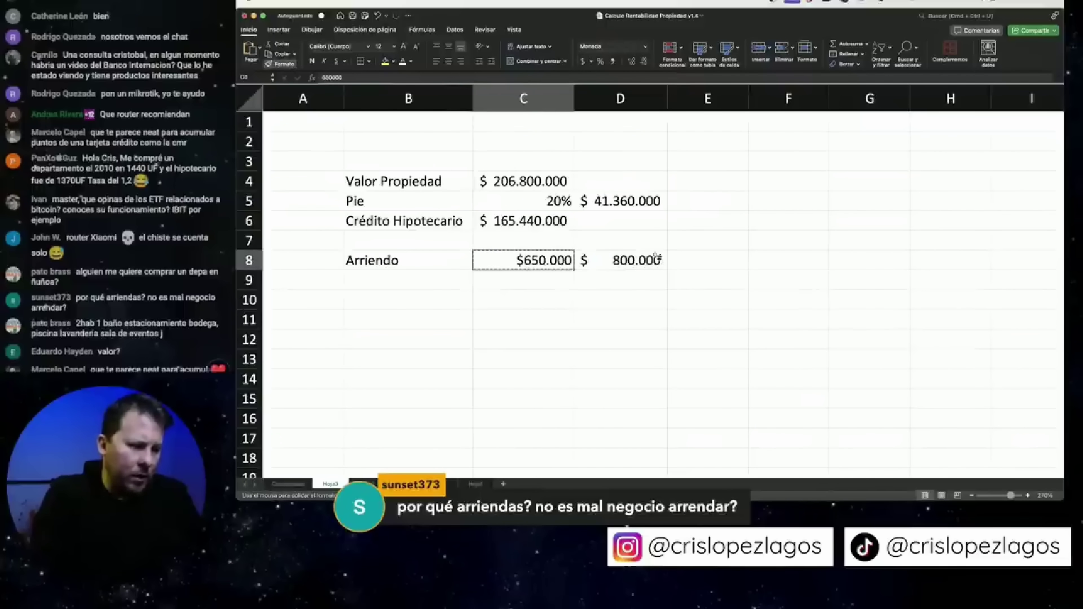
click(657, 258)
Label B9 "Cap Rate" and calculate it in C9 as =C8*12/C4, formatted as a percentage.
click(376, 282)
text(V)
key(BackSpace)
text(Cap Rate)
key(Tab)
text(=C8*)
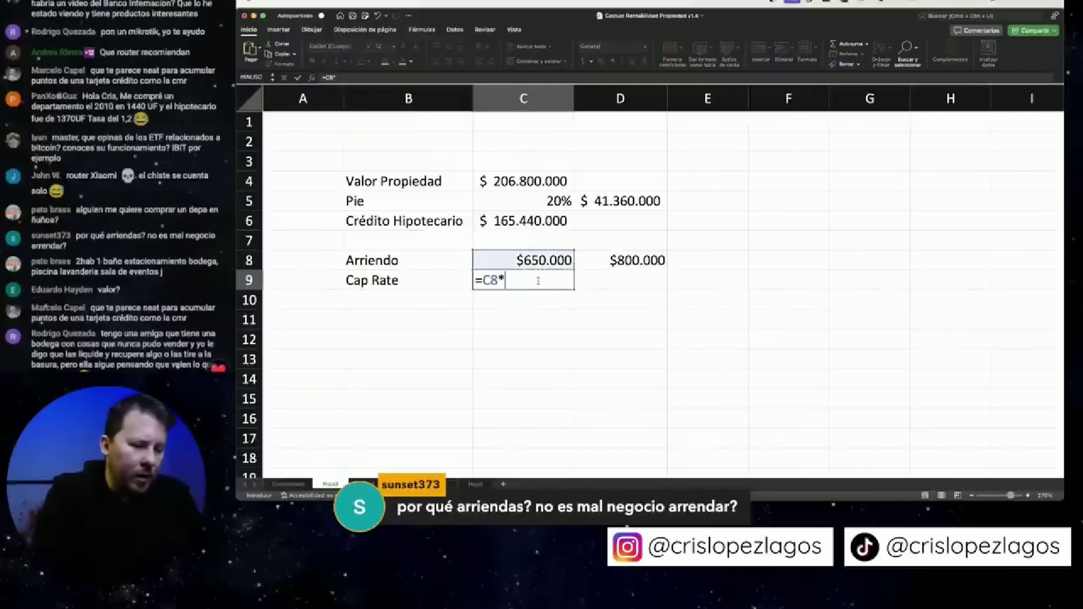
text(12/)
click(533, 184)
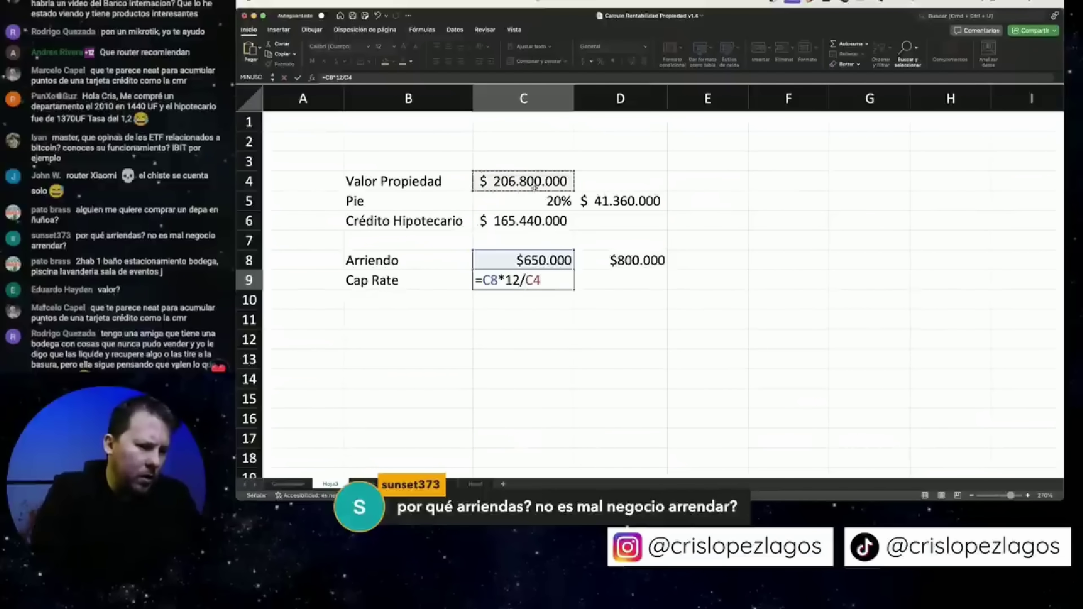
key(Return)
key(Up)
click(600, 61)
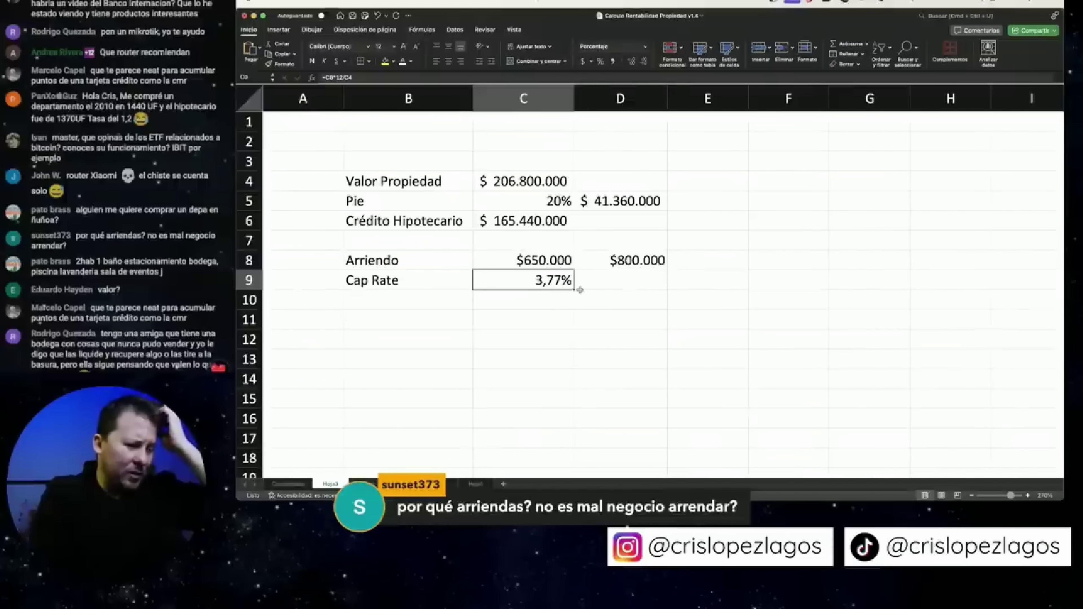
Extend the Cap Rate calculation to D9 for the $800.000 rent, based on the same property value.
drag(576, 291, 667, 291)
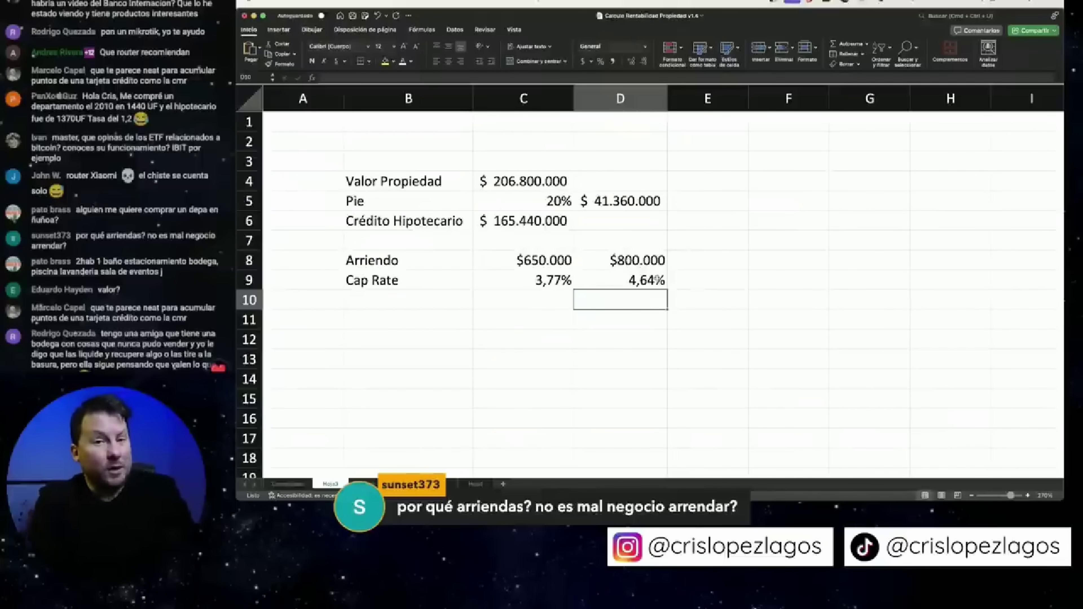
click(562, 275)
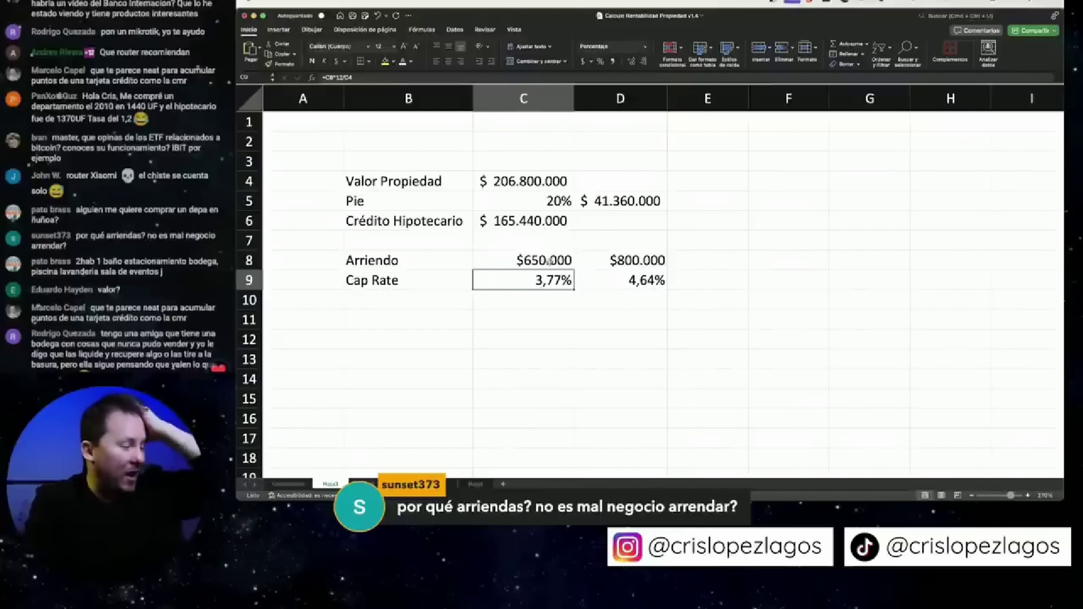
click(547, 256)
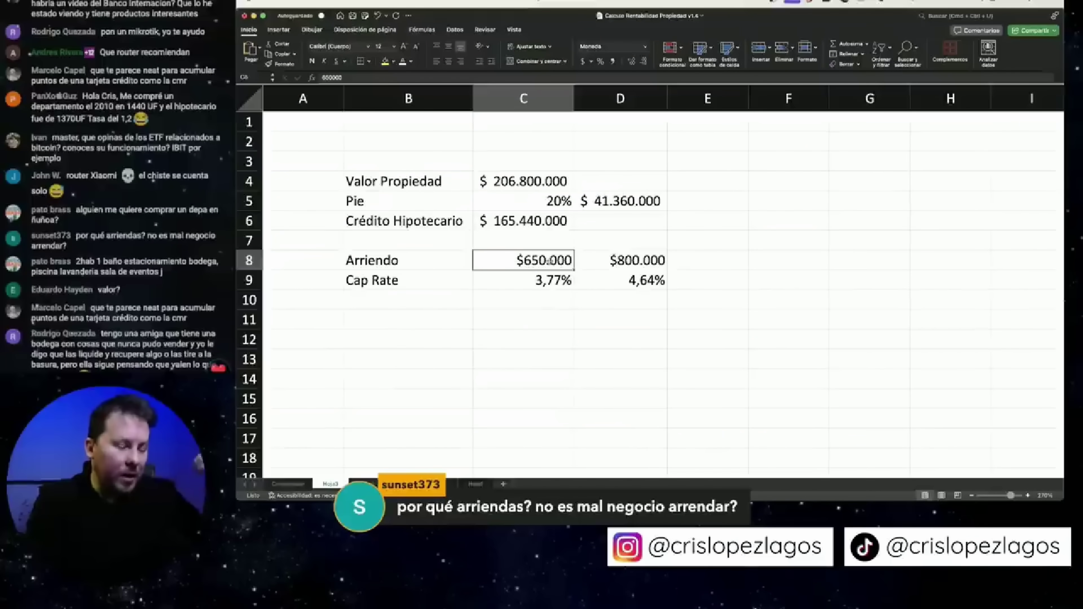
Copy the row labels in B4:B9, Valor Propiedad through Cap Rate, to F4:F9.
drag(384, 181, 383, 281)
key(ctrl+c)
click(785, 181)
key(ctrl+v)
click(530, 183)
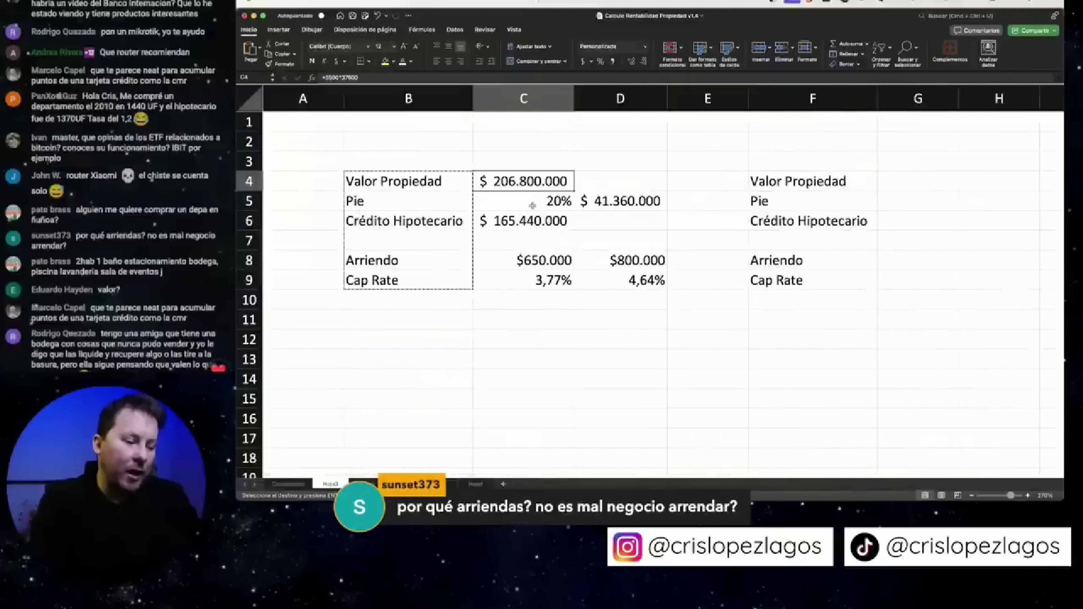
Add the column headers "Propiedad 1" in G3 and "Propiedad 2" in H3.
scroll(921, 179, right, 3)
click(815, 167)
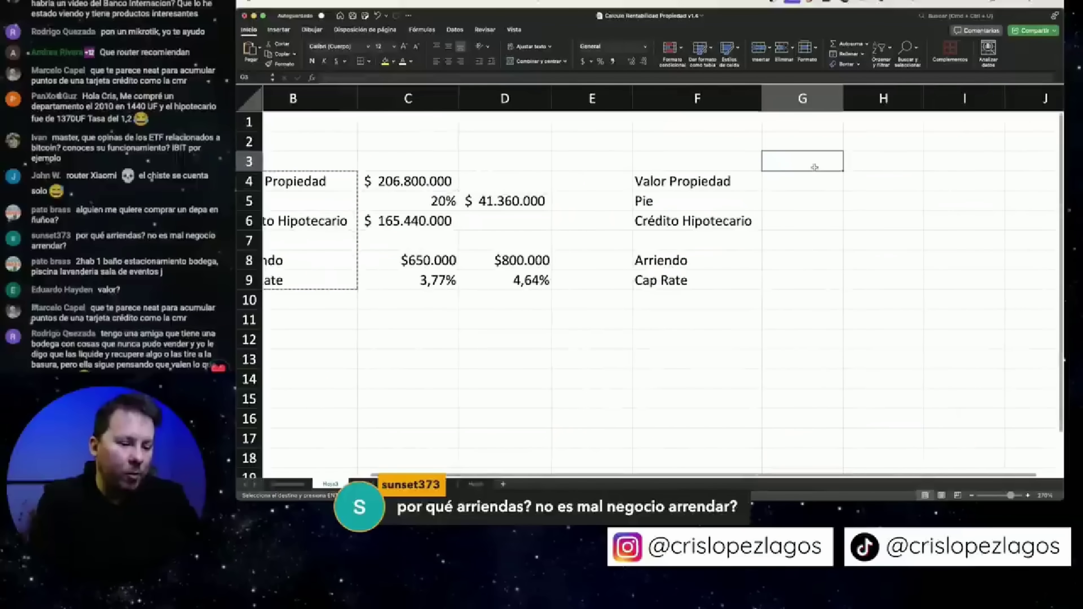
text(Propiedad 1)
click(862, 161)
text(Propiedad 2)
Enter 100000000 as Valor Propiedad in G4 and copy it to H4.
click(793, 175)
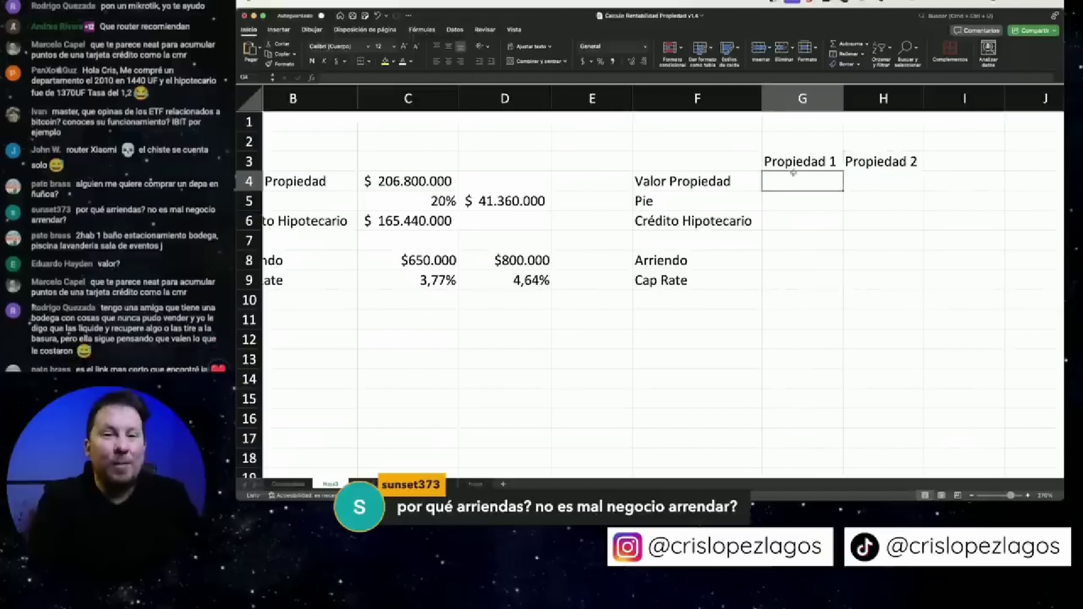
text(100000000)
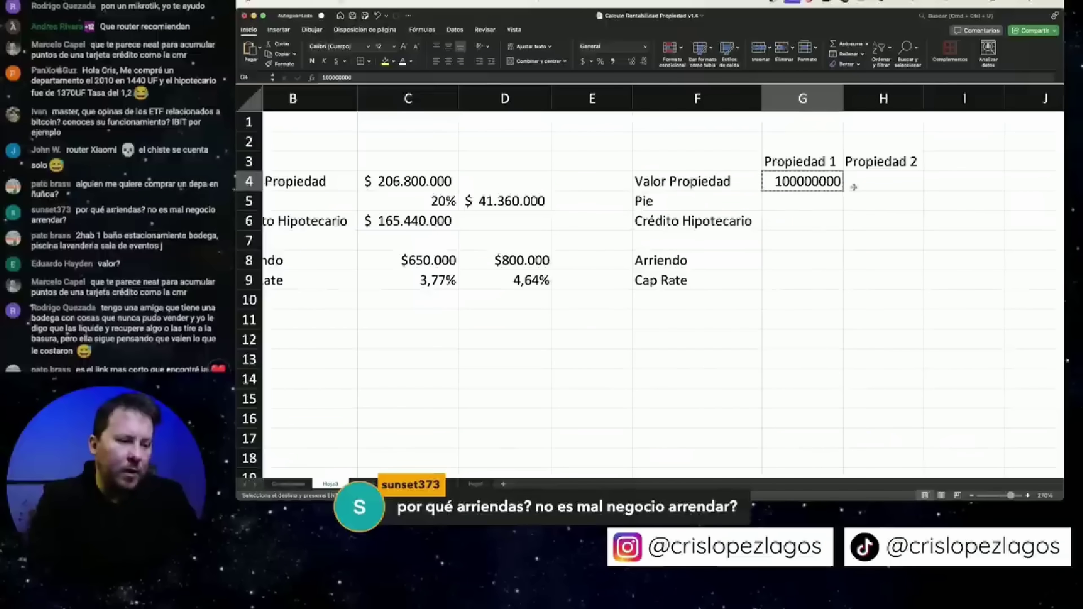
key(super+c)
scroll(930, 154, left, 2)
click(932, 158)
click(929, 183)
key(super+v)
Calculate the Pie in G5 as 20% of G4 and fill the formula across to H5.
click(846, 203)
text(=)
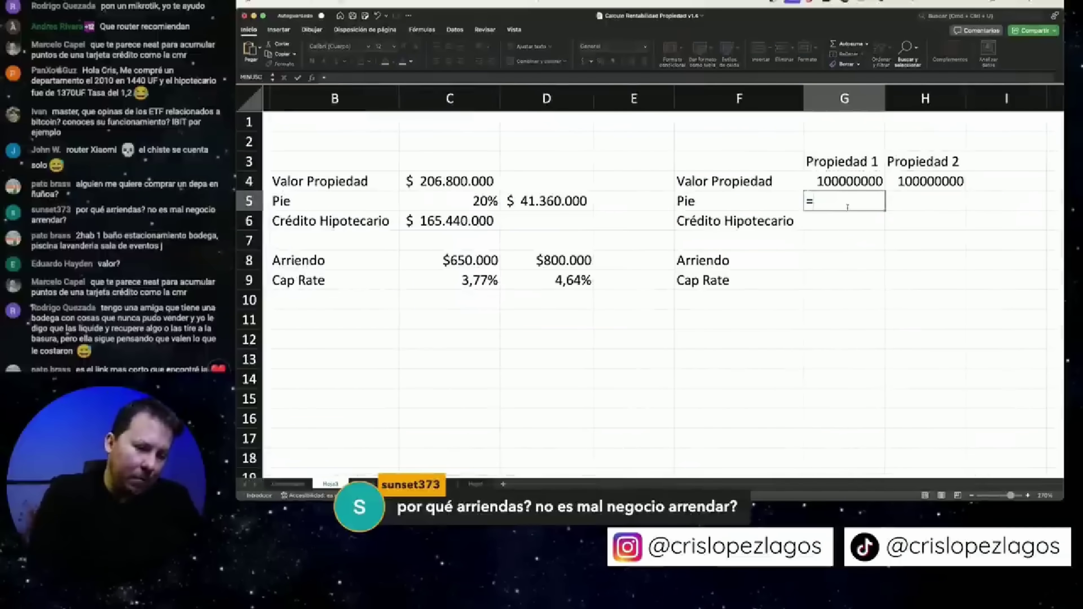
text(G4*20%)
key(Return)
click(847, 202)
drag(884, 210, 929, 205)
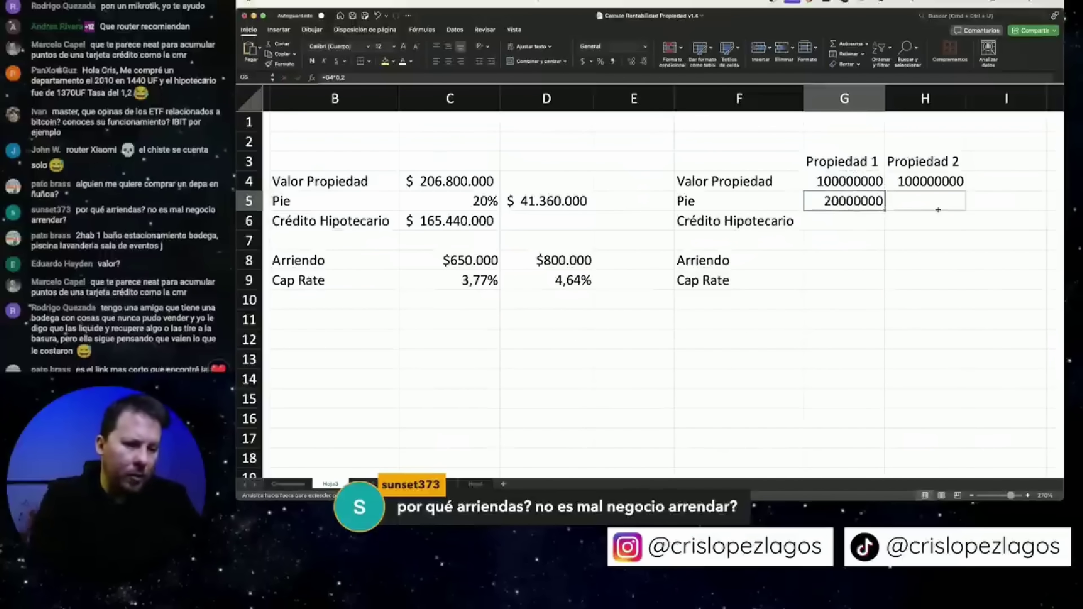
Calculate the Crédito Hipotecario in G6 as =G4-G5 and fill the formula across to H6.
click(857, 218)
text(=G4-G5)
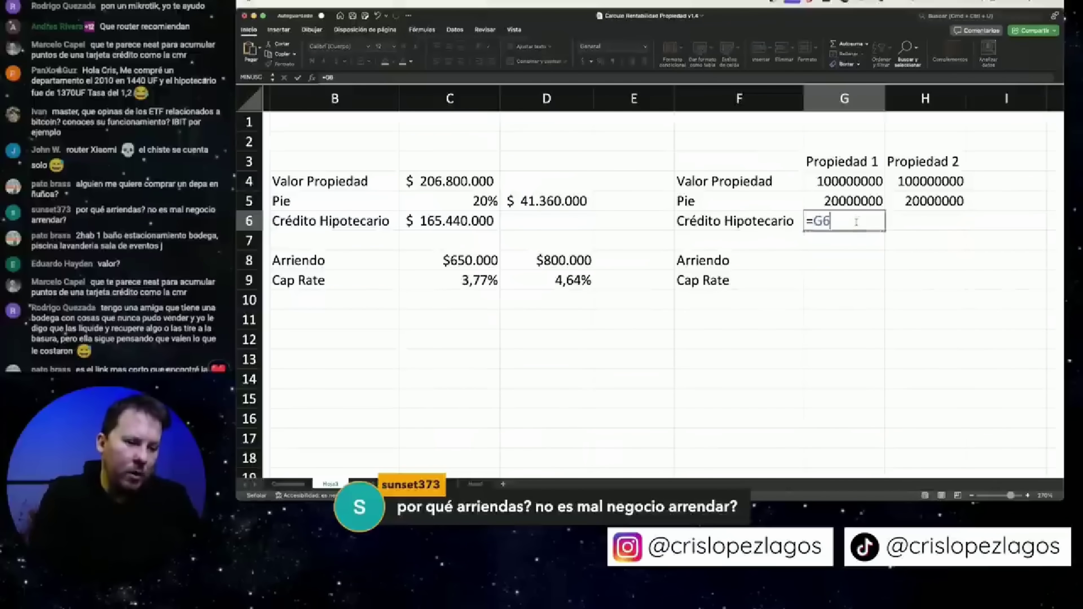
key(ctrl+Return)
drag(884, 230, 930, 226)
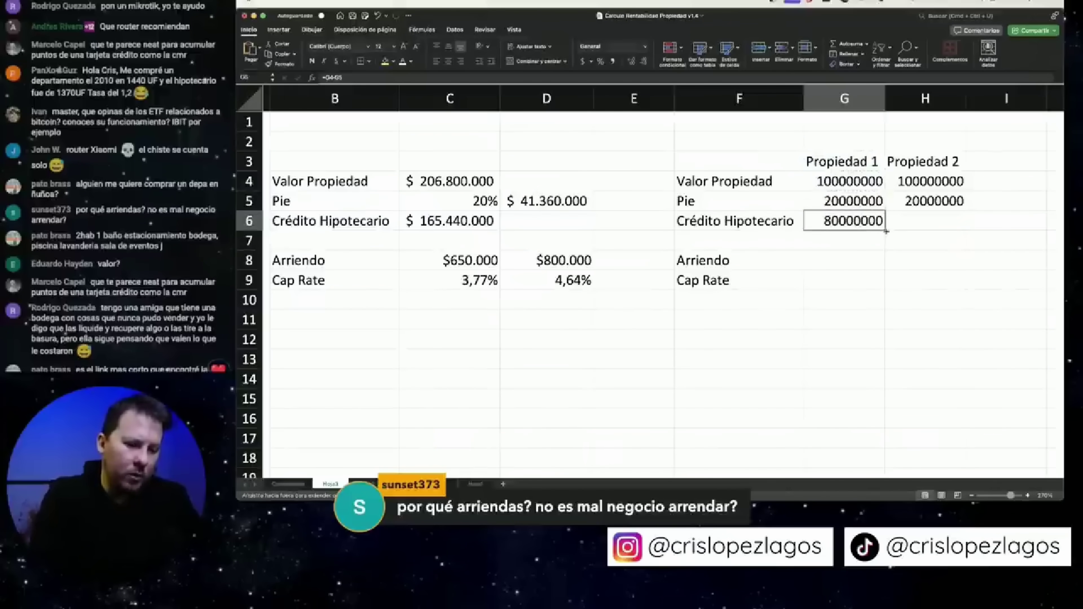
Apply the currency format of C4 to the property value, Pie and credit amounts in G4:H6.
click(450, 180)
double_click(282, 64)
drag(849, 201, 929, 220)
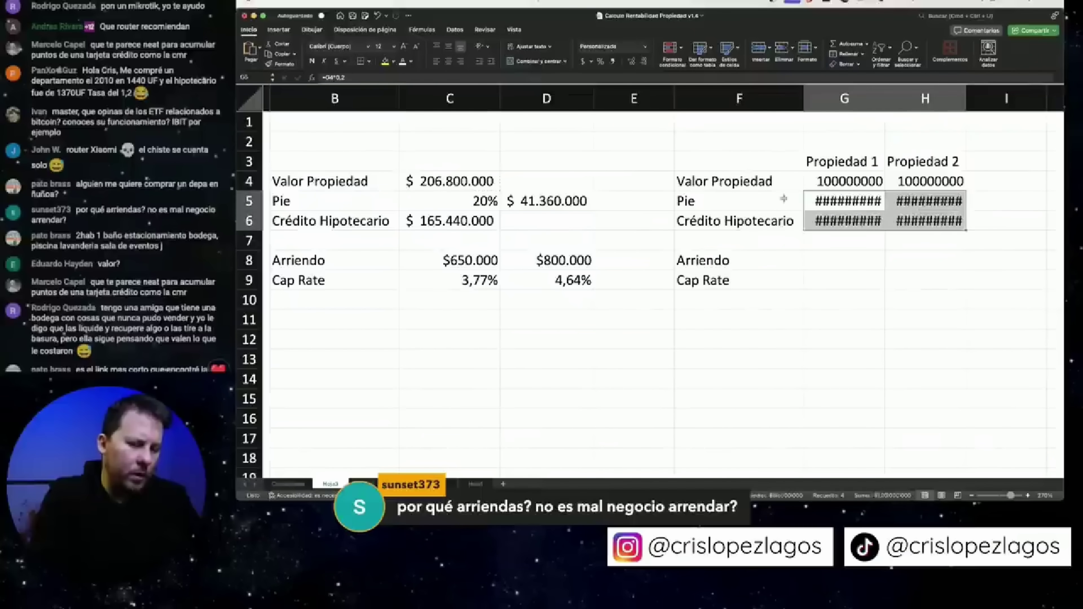
drag(849, 181, 929, 180)
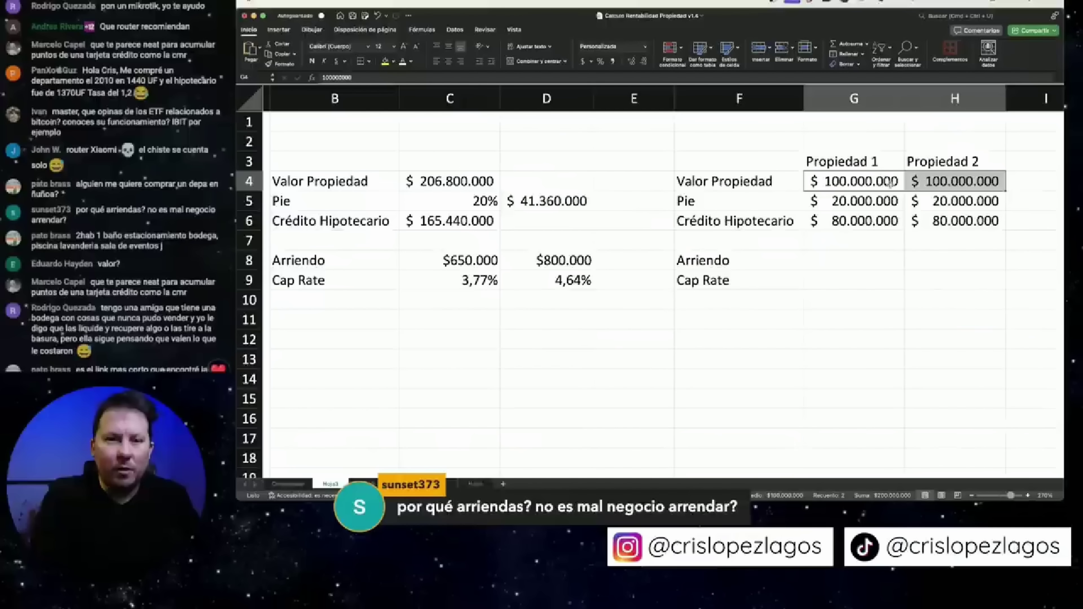
Enter 450000 as the Arriendo in G8 and fill it across to H8.
click(826, 259)
click(442, 181)
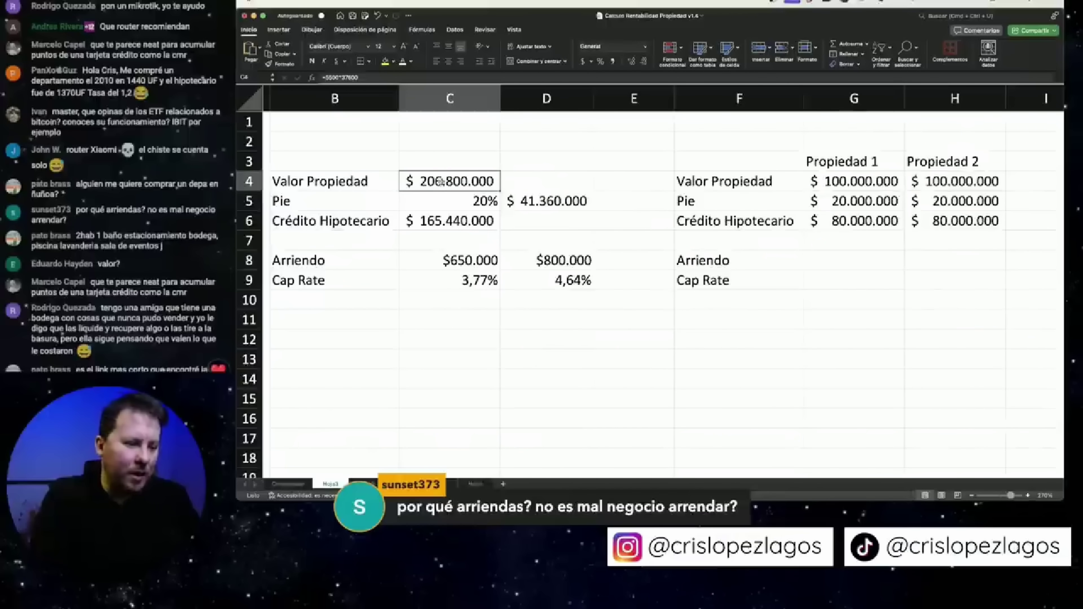
click(828, 260)
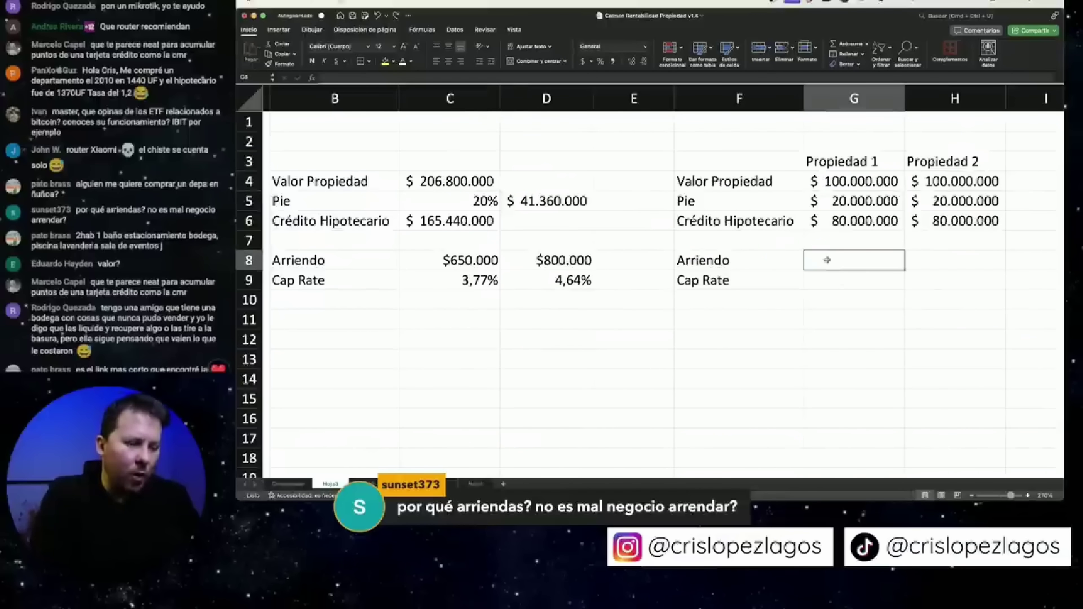
click(832, 177)
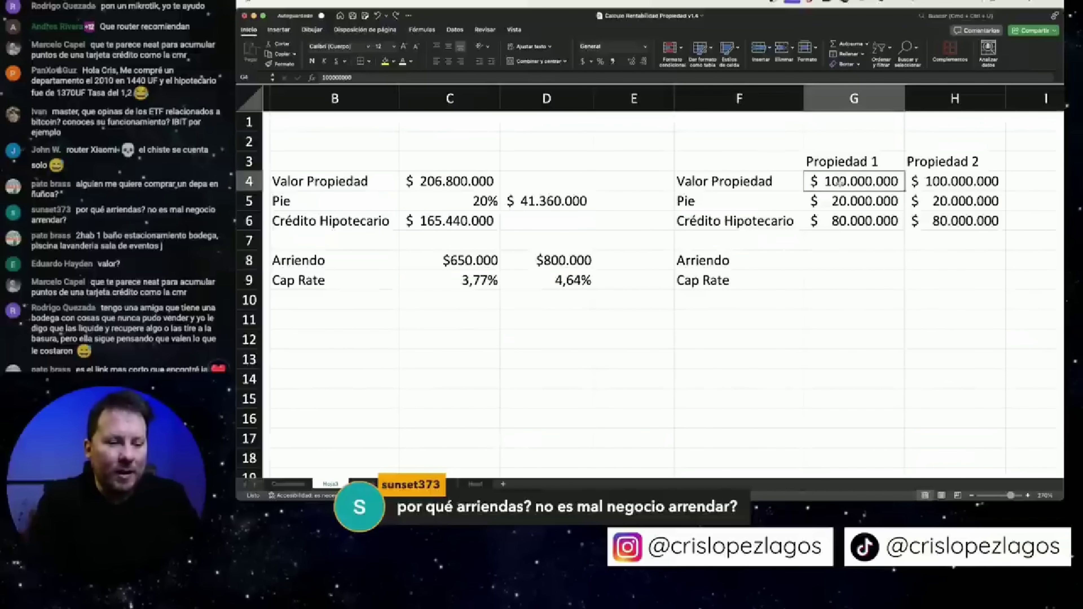
click(842, 260)
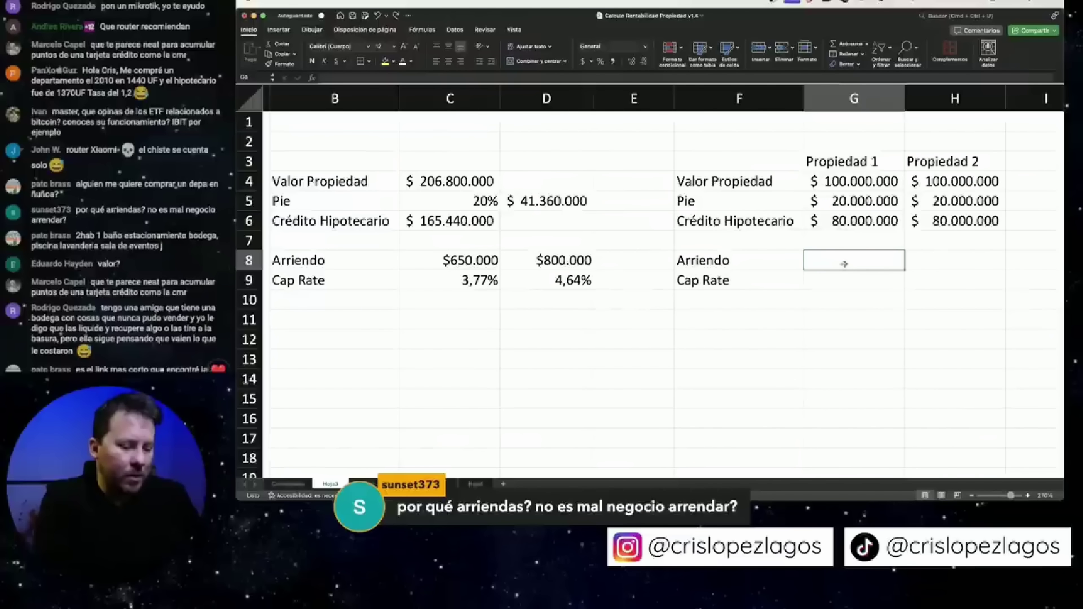
text(4)
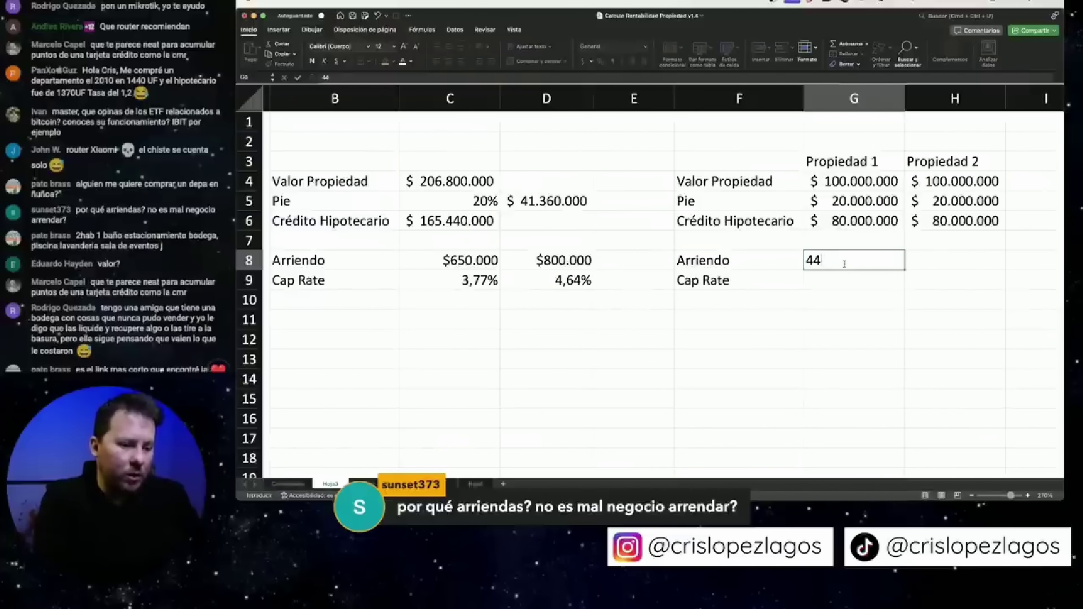
text(0050000)
key(Return)
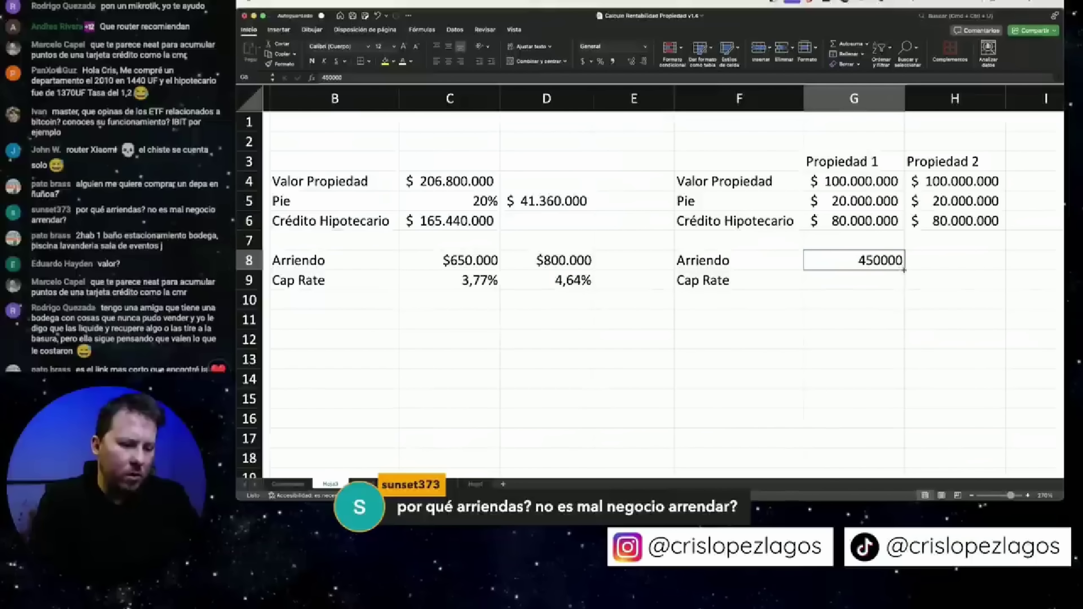
Calculate the Cap Rate in G9 as =G8*12/G4, show it as a percentage with two decimals, and fill it to H9.
click(849, 281)
text(=)
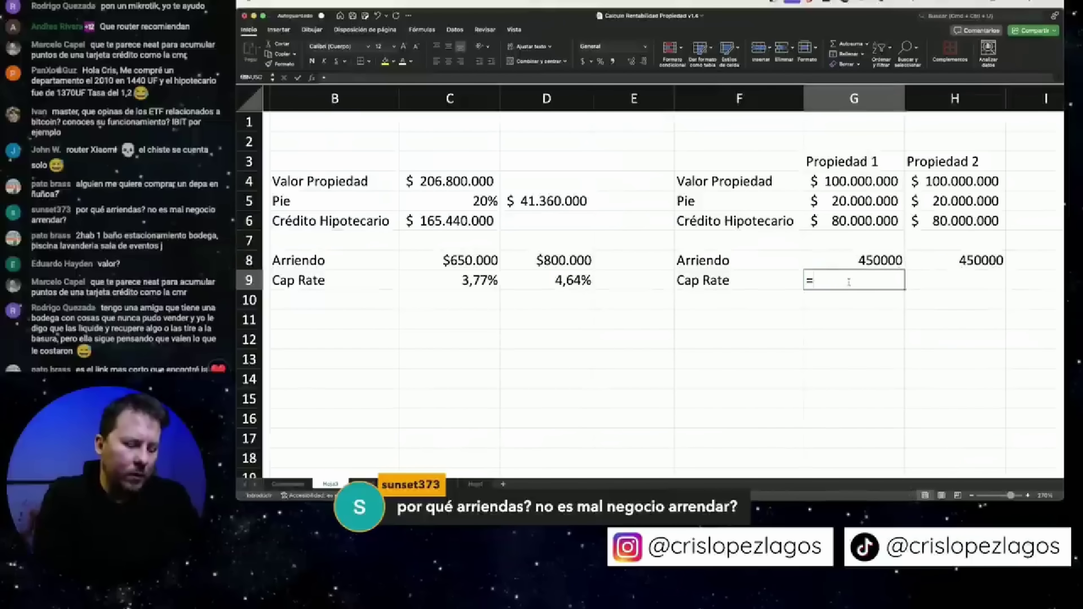
text(G8*12/G4)
click(601, 61)
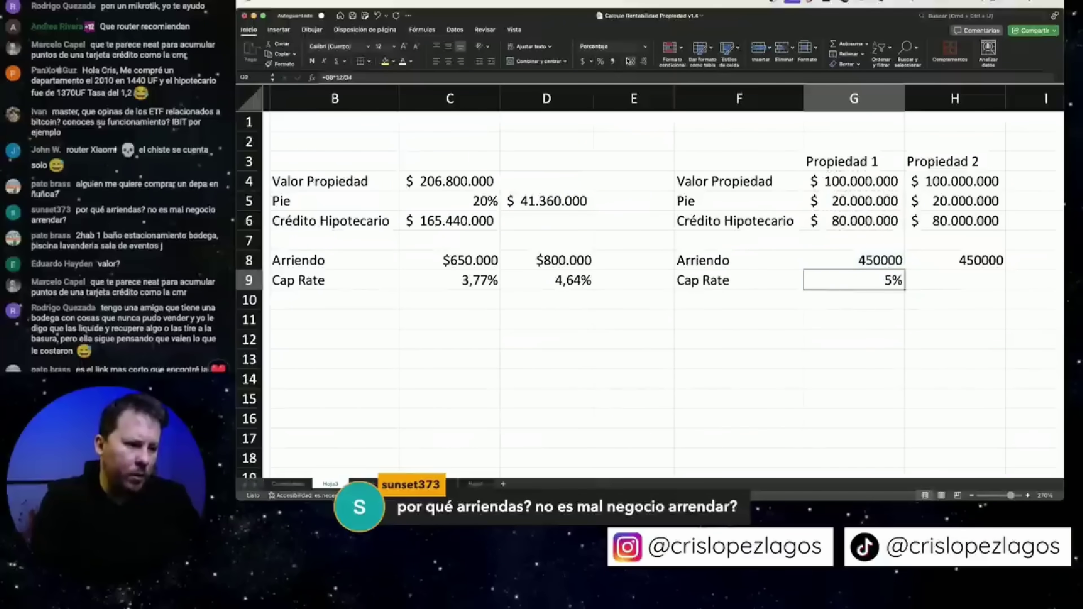
click(630, 61)
click(630, 61)
drag(904, 290, 1005, 290)
Apply the currency format of G6 to the Arriendo amounts in G8:H8.
click(852, 221)
click(280, 63)
drag(852, 261, 955, 260)
click(955, 319)
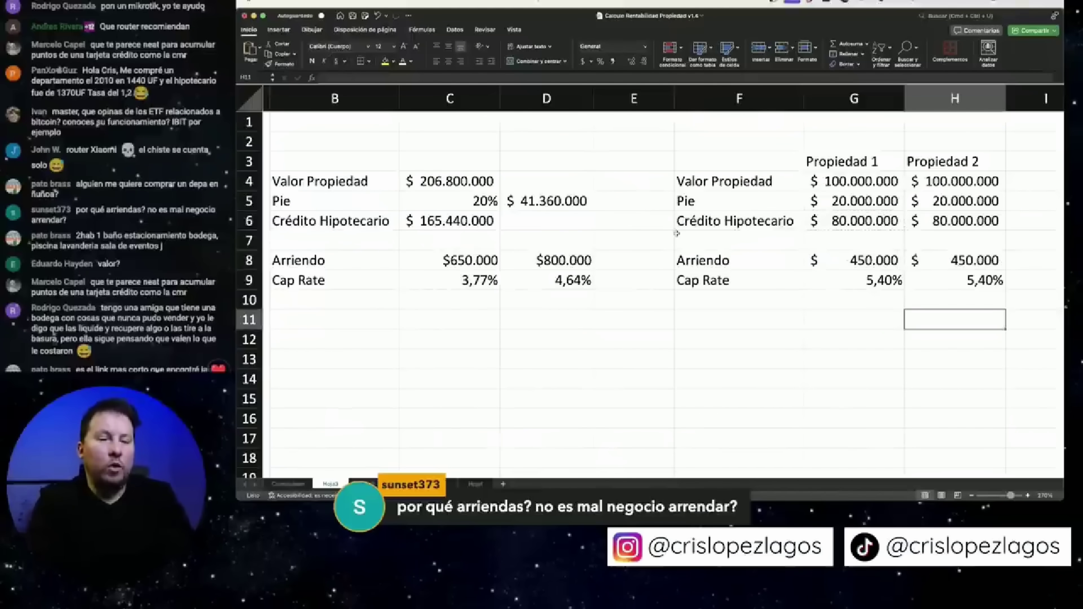
Add the header "Propiedad 1" in C3 above the first property's values.
click(491, 162)
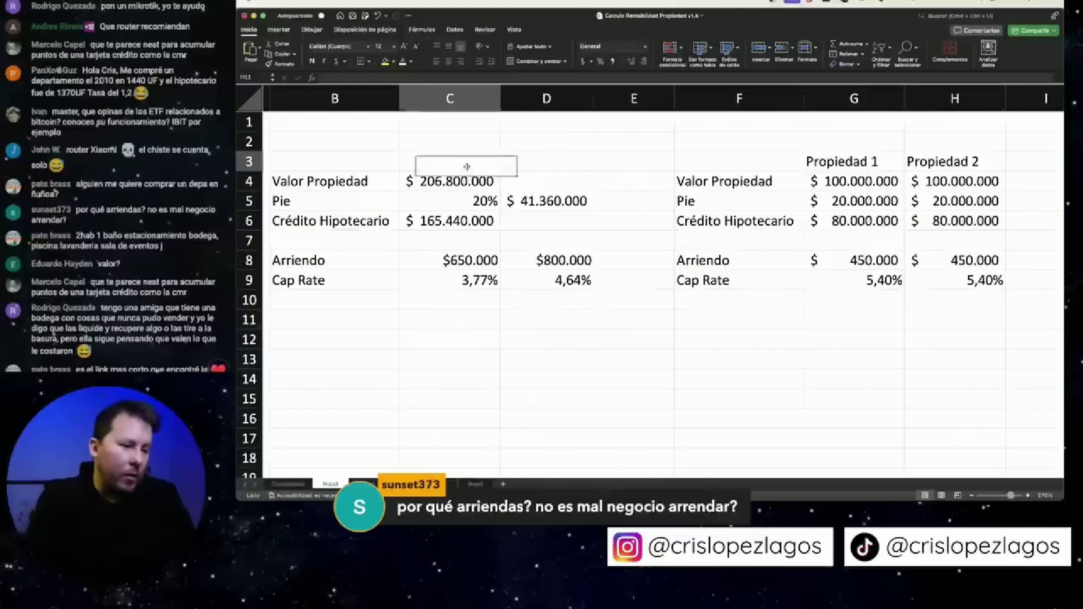
text(Propiedad 1)
key(Return)
Rename the headers of the second table to "Propiedad 2" in G3 and "Propiedad 3" in H3.
click(837, 156)
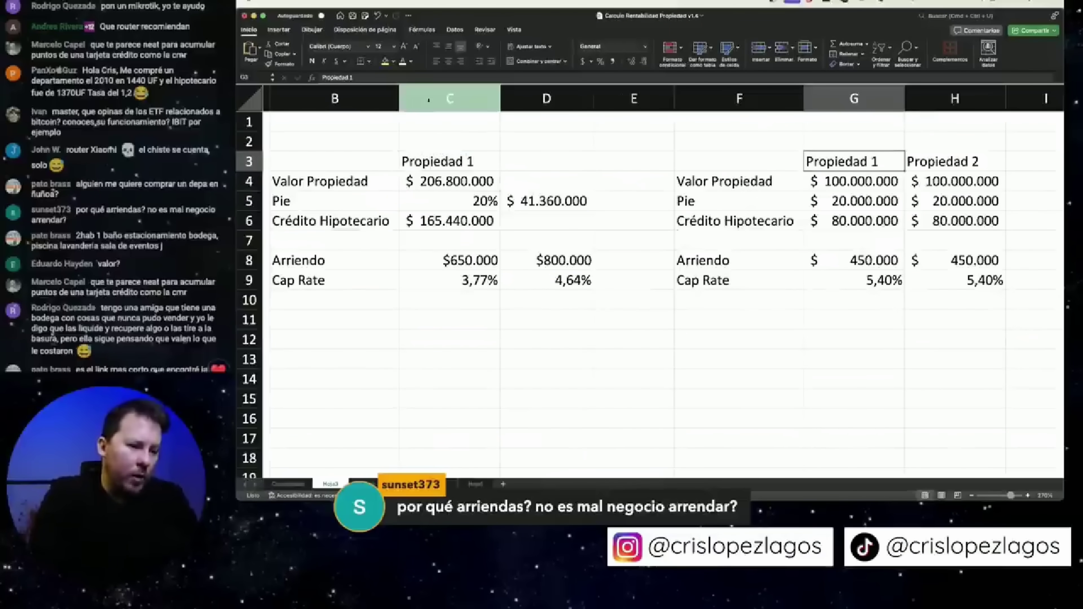
text(Propiedad 2)
key(Return)
key(Up)
key(Right)
text(Propiedad 3)
key(Return)
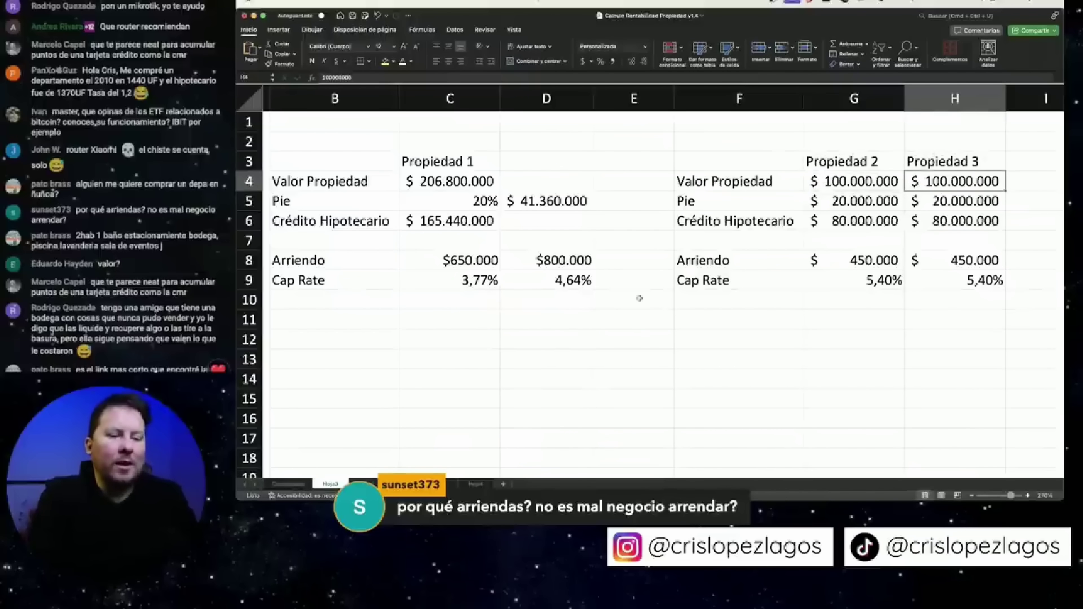
Enter the note "Yo viviré" in C11, below the Propiedad 1 figures.
drag(450, 161, 450, 301)
drag(868, 166, 967, 280)
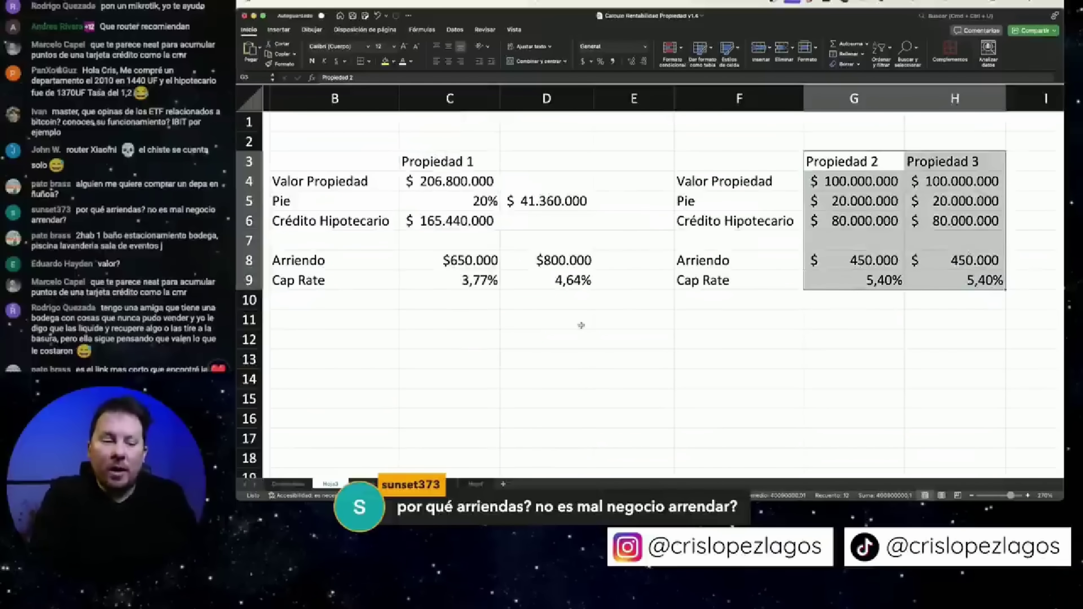
drag(450, 162, 435, 314)
click(439, 319)
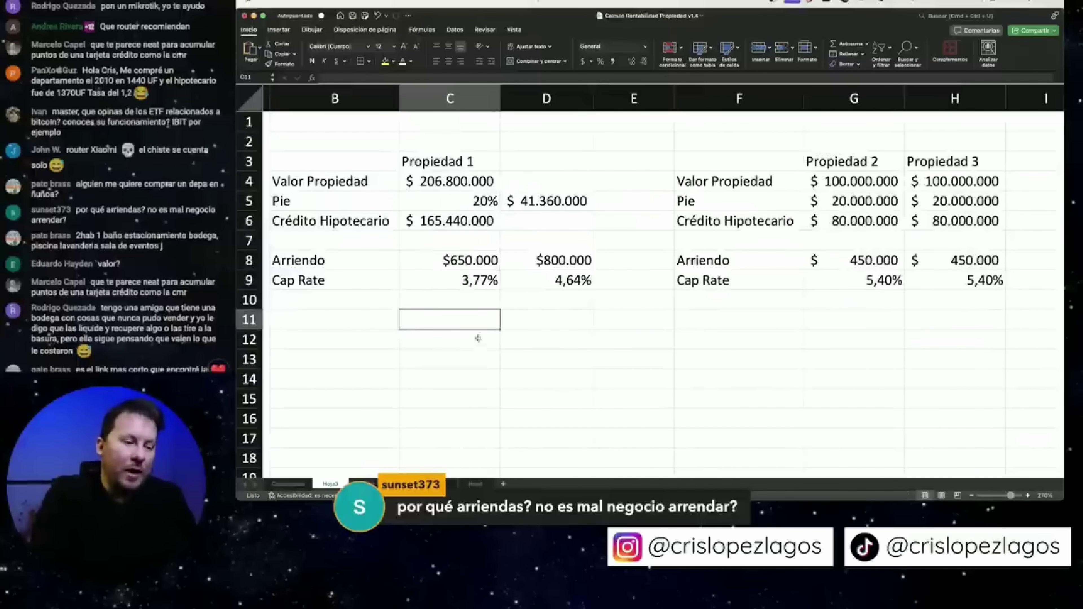
text(Yo viviré)
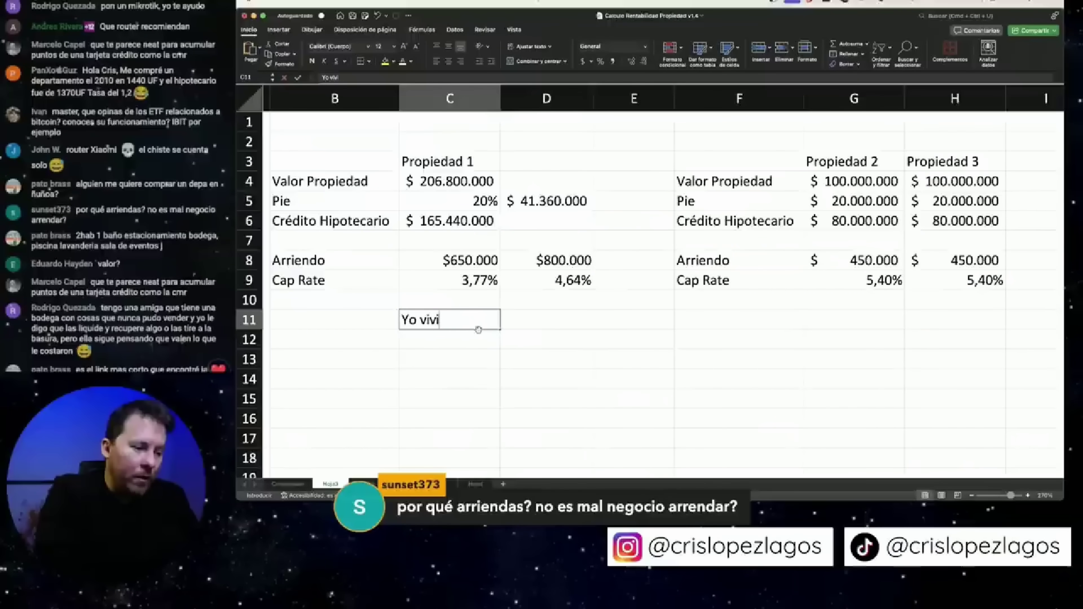
Enter the note "Yo pondré en Arriendo" in G11 under Propiedad 2 and copy it to H11 under Propiedad 3.
click(862, 319)
text(Arr)
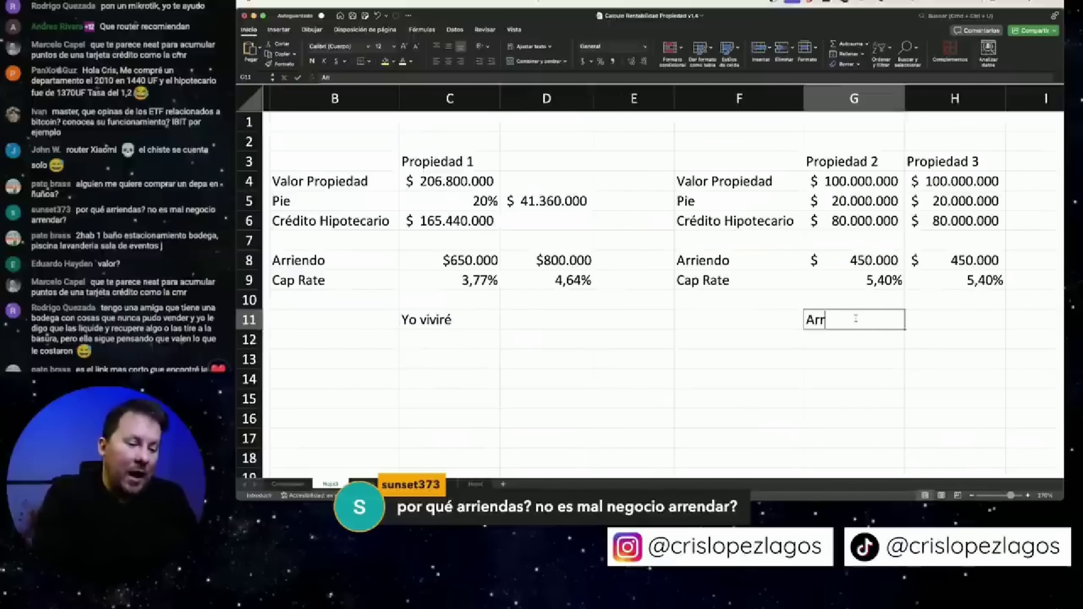
key(BackSpace)
key(BackSpace)
key(BackSpace)
text(Yo pondré en Arriendo)
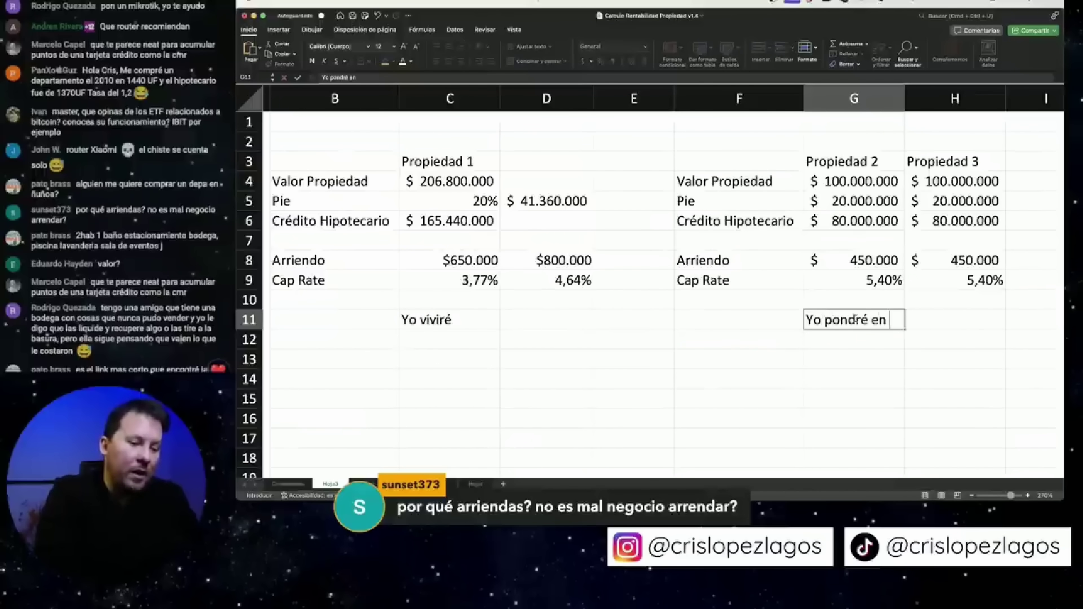
key(ctrl+Return)
key(ctrl+c)
key(Right)
key(ctrl+v)
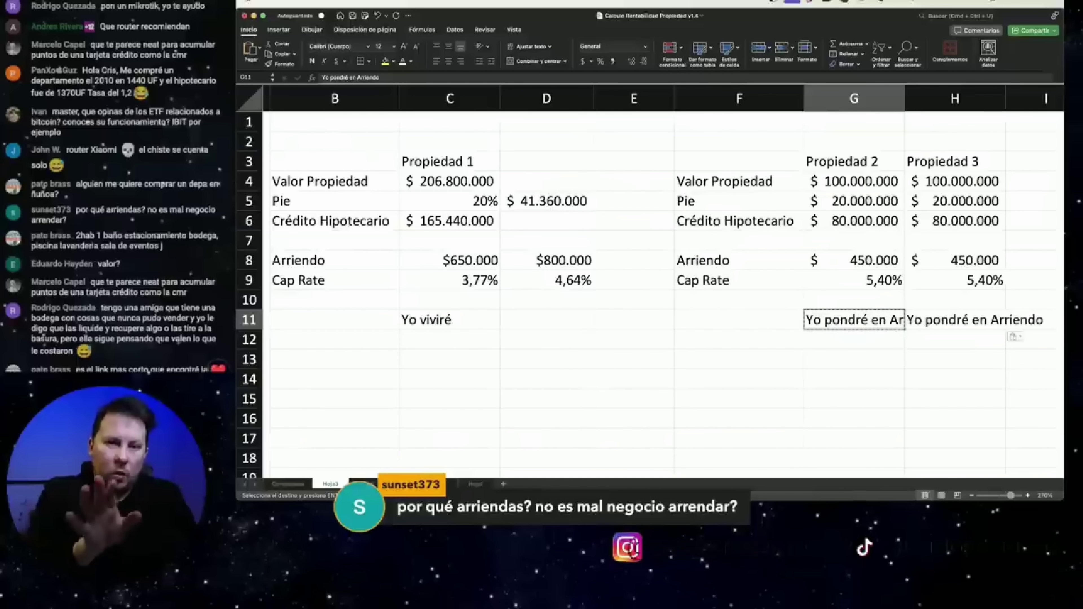
Review the Propiedad 1 column against the Propiedad 2 and Propiedad 3 columns, down to the notes in row 11.
key(Down)
key(Right)
key(Left)
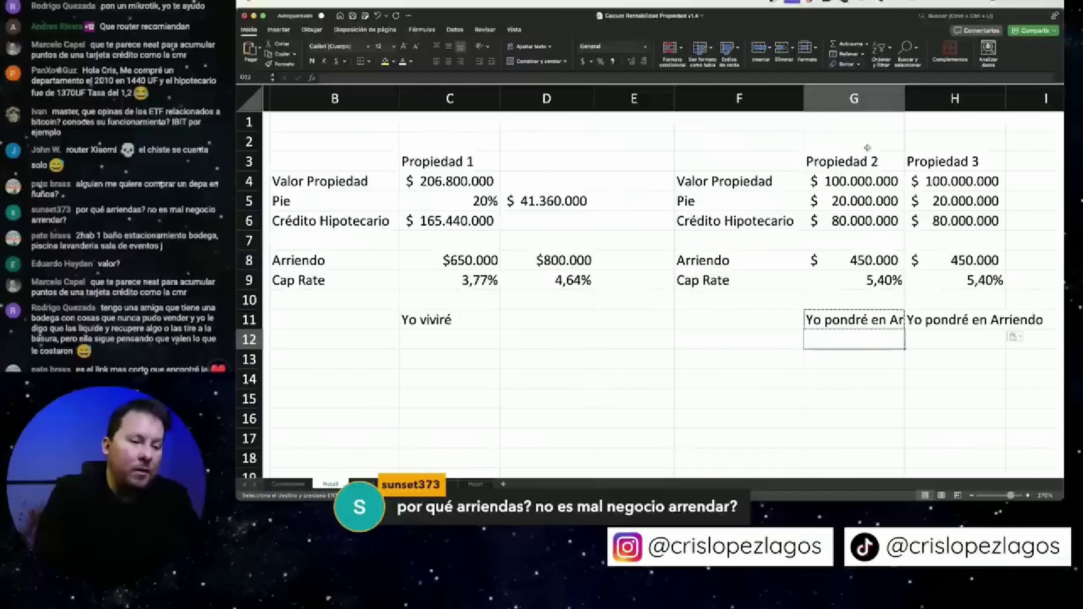
drag(836, 158, 967, 150)
click(490, 160)
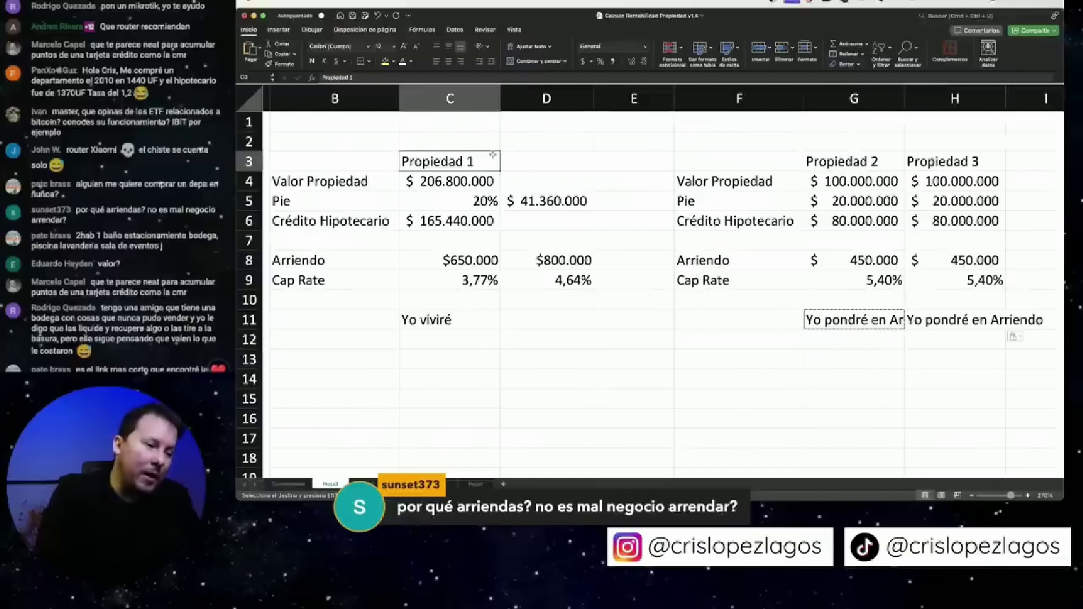
click(879, 353)
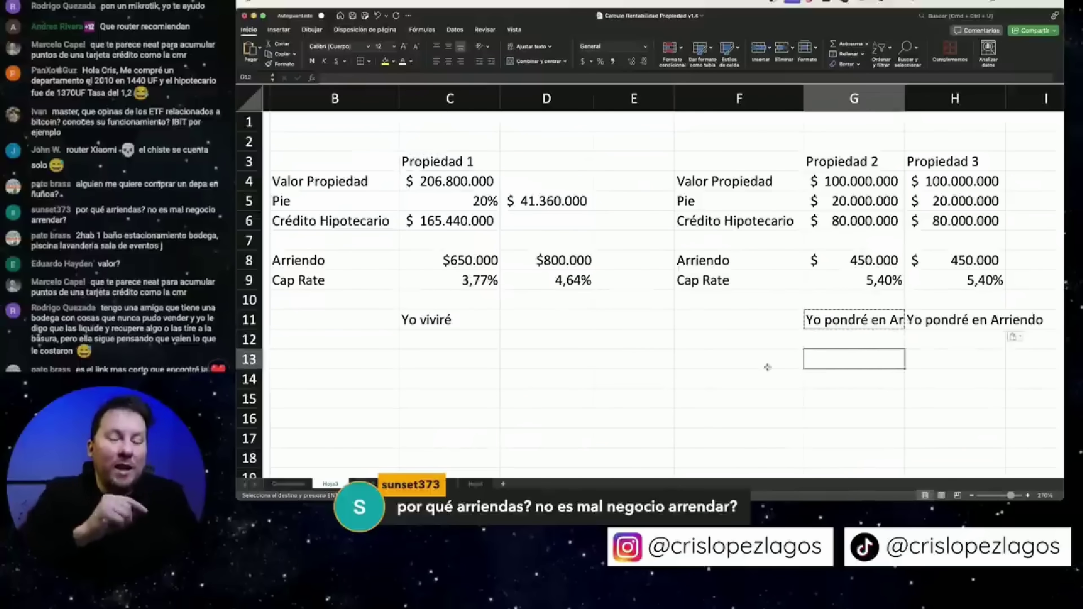
drag(430, 150, 433, 321)
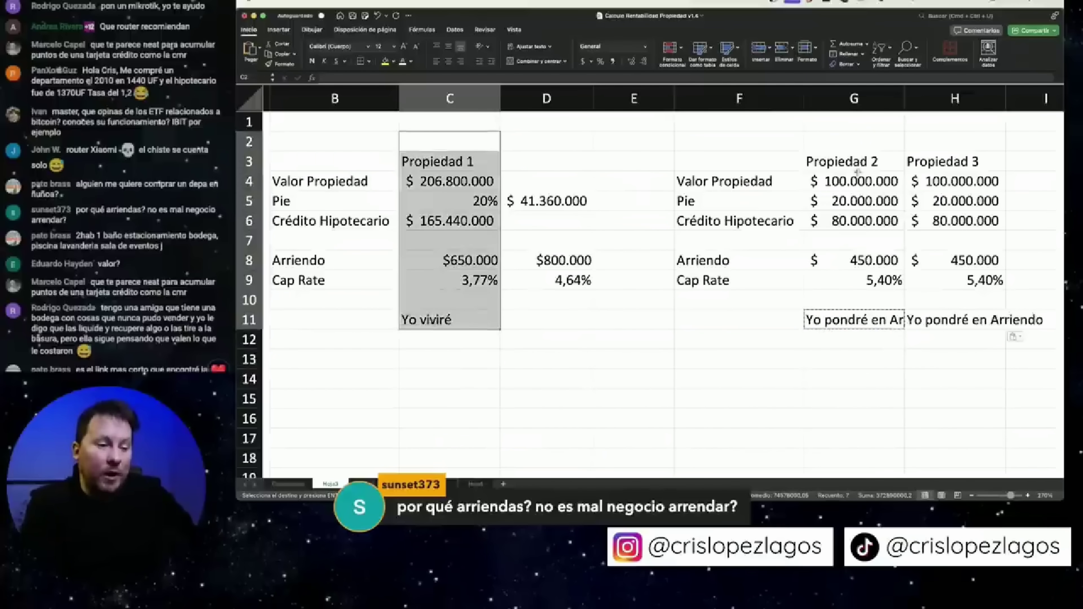
drag(857, 169, 938, 326)
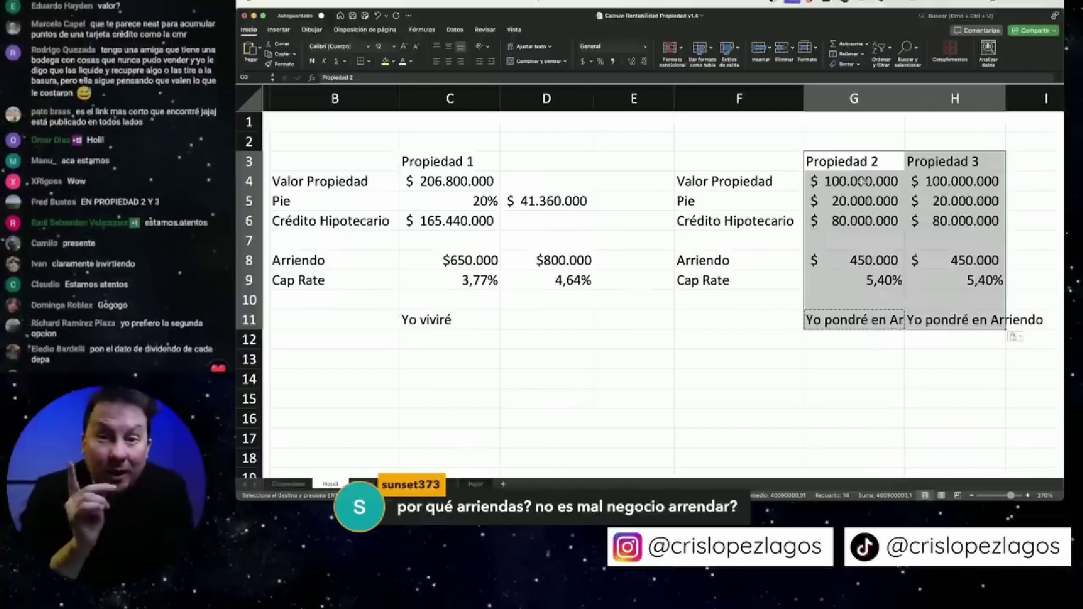
Add the title "Cerrillo" above Propiedad 2 and 3, merged and centered across G2:H2, with black fill and white text.
click(867, 137)
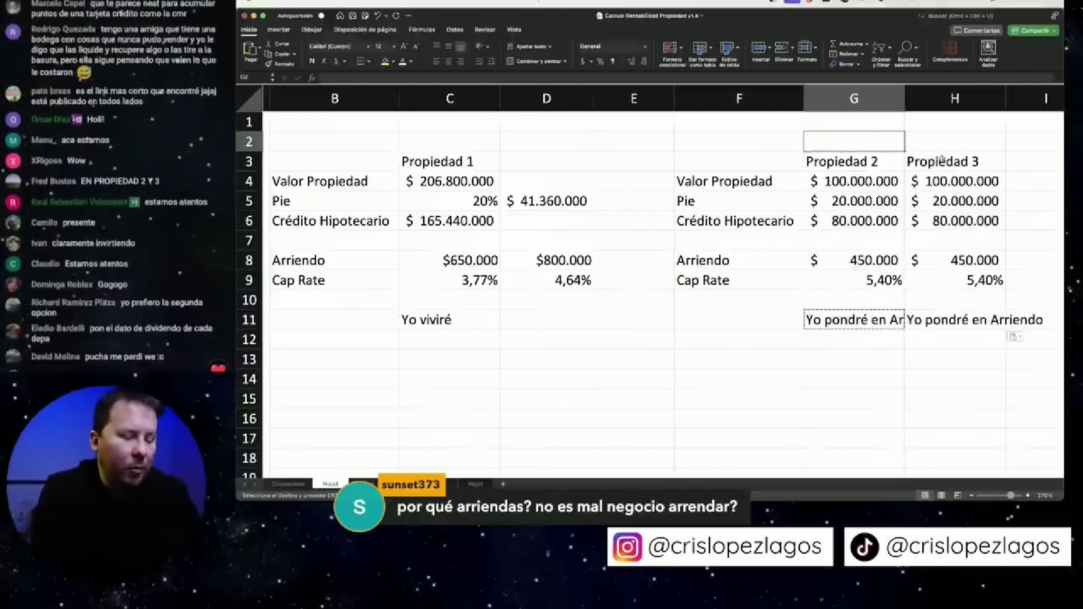
text(Cerrillo)
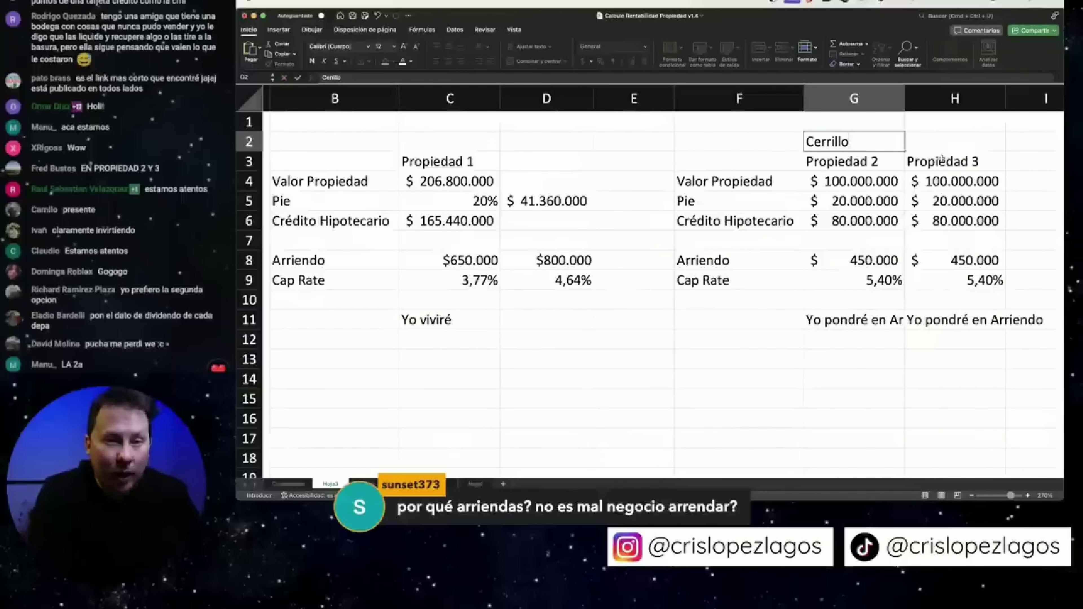
drag(848, 141, 955, 141)
click(536, 60)
click(394, 61)
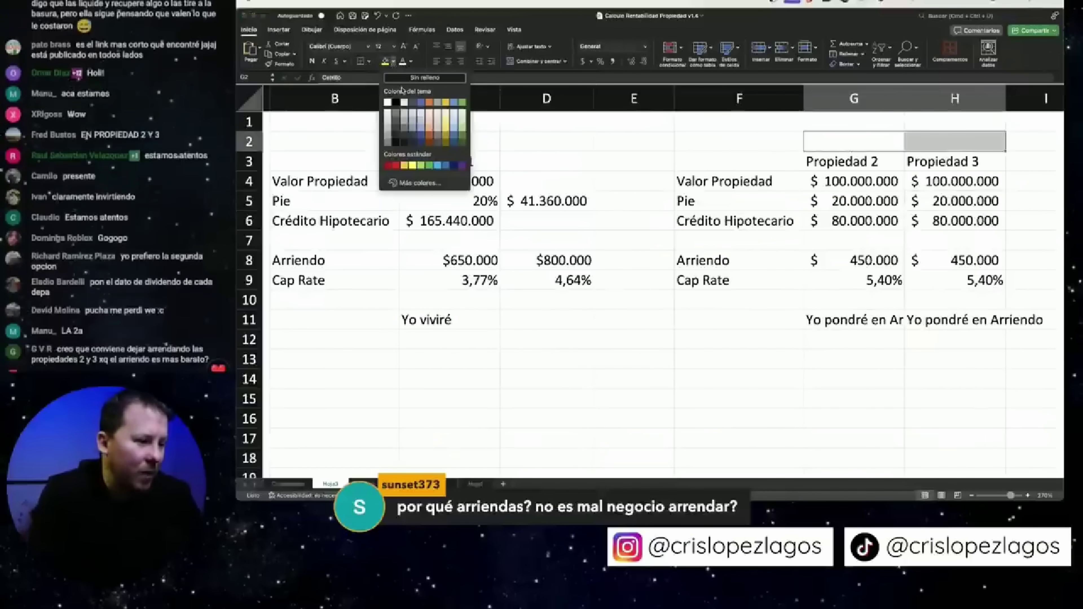
click(399, 105)
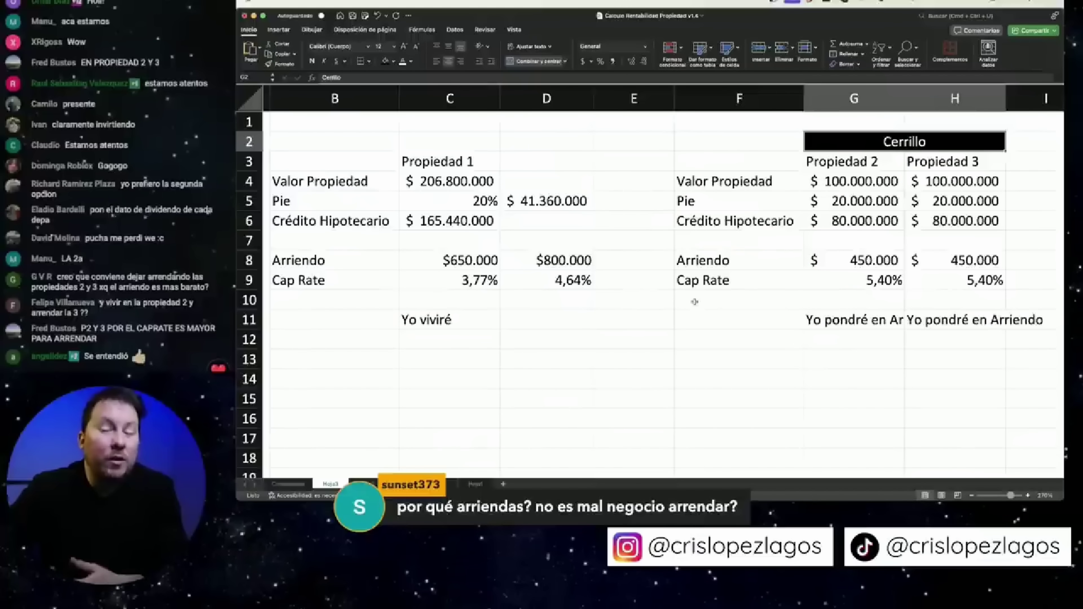
Compare the value, Arriendo and Cap Rate of Propiedad 1 with those of Propiedad 2 and Propiedad 3.
click(465, 148)
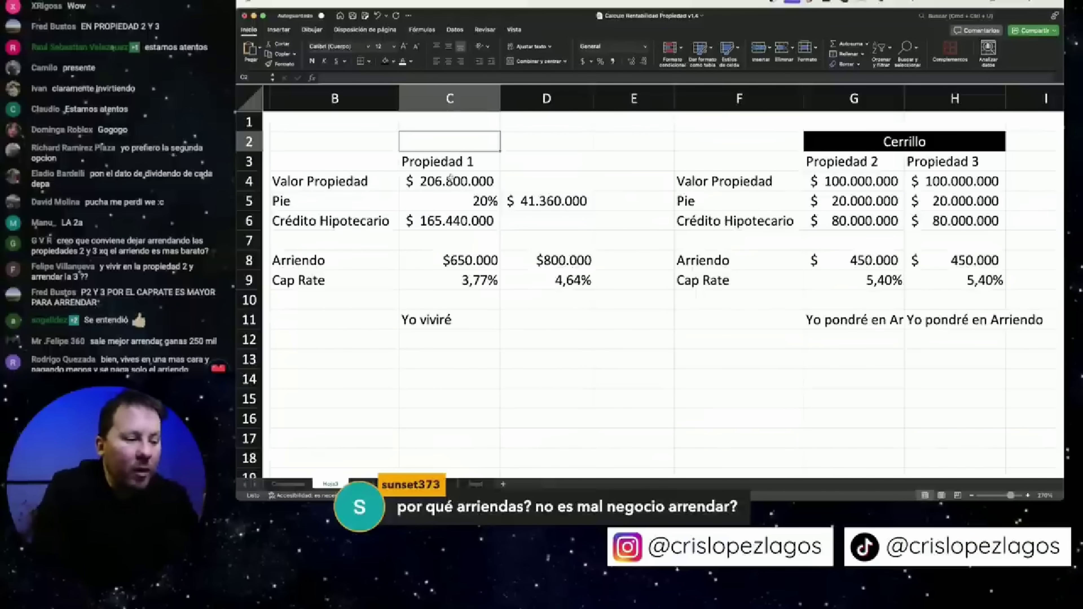
click(450, 179)
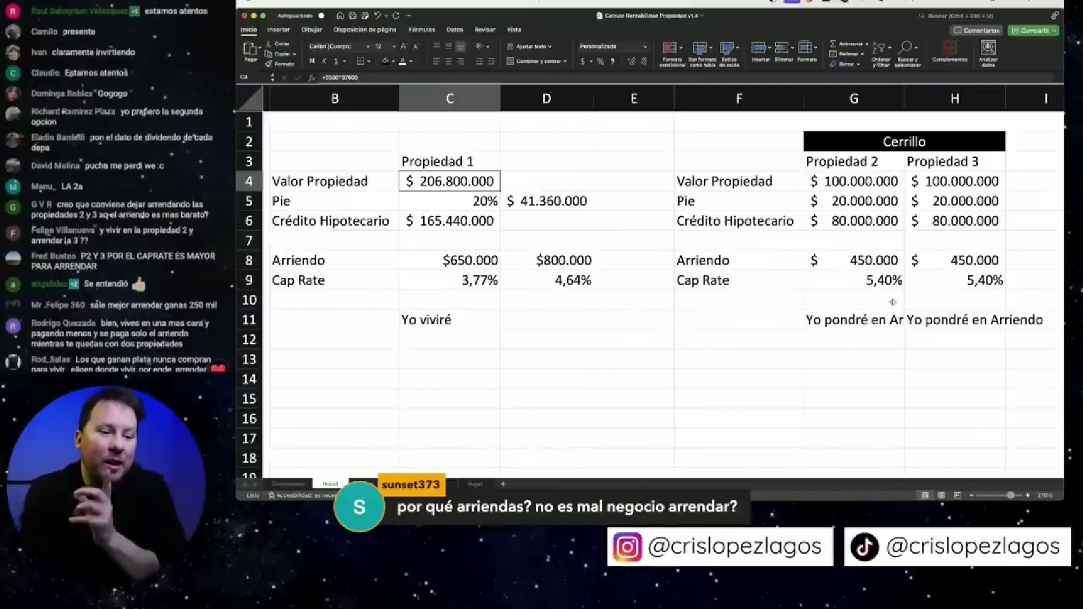
click(863, 284)
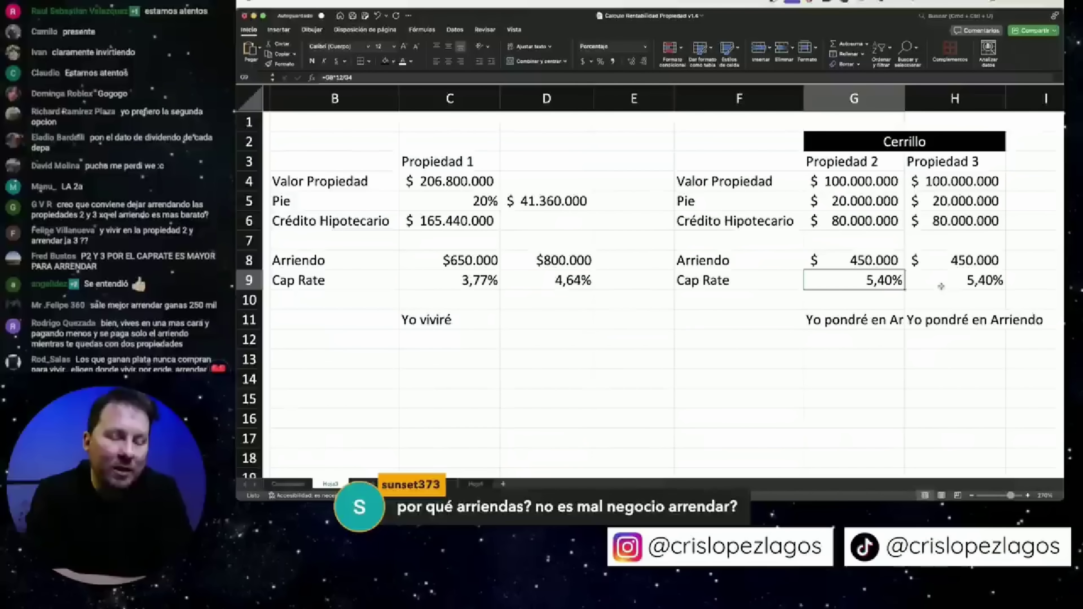
click(476, 280)
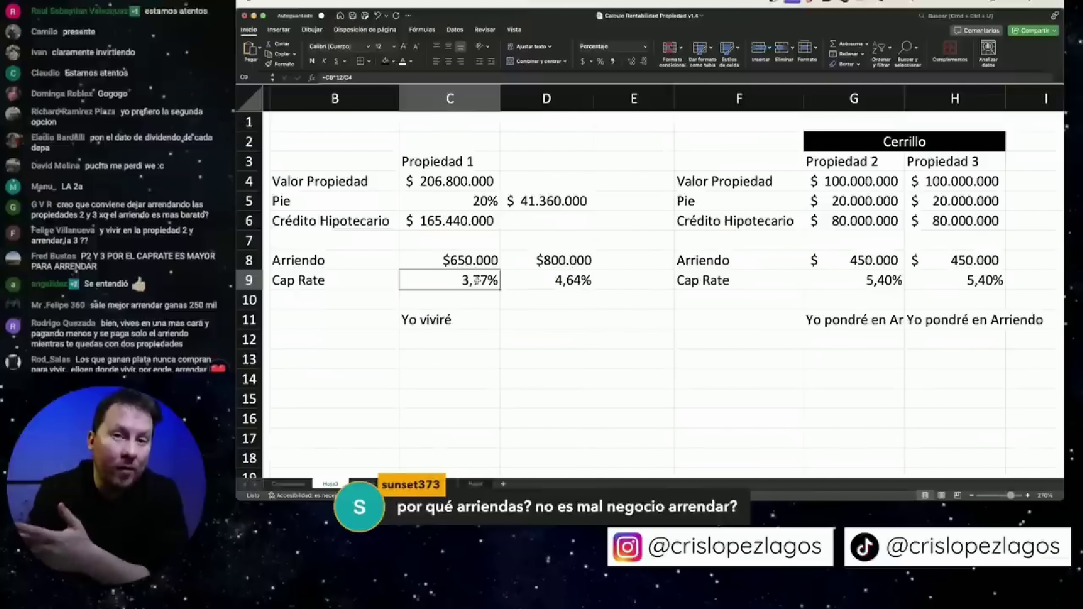
click(477, 262)
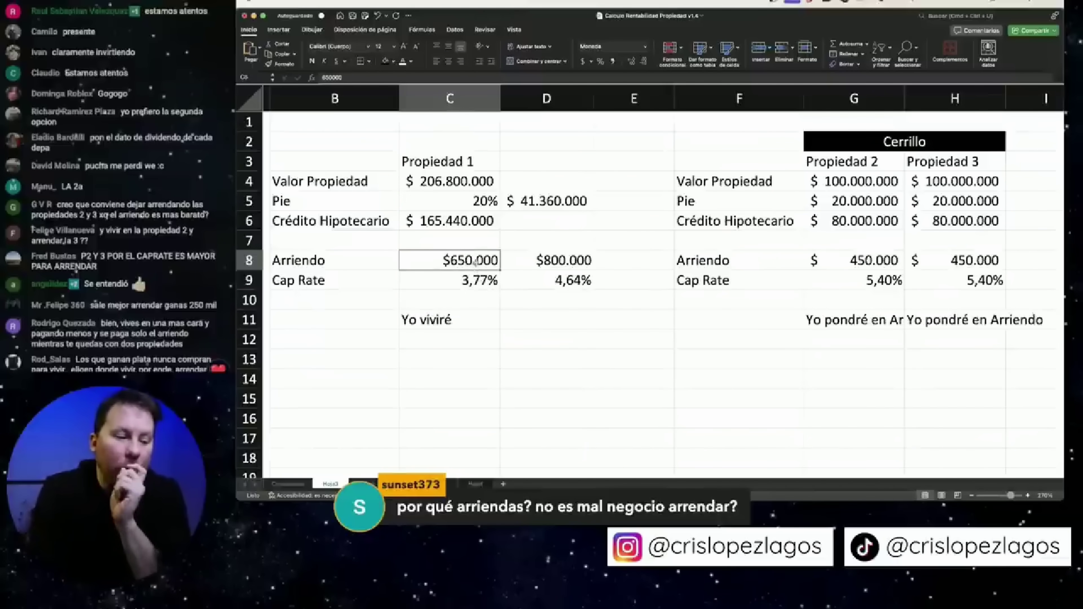
click(955, 281)
scroll(661, 278, right, 2)
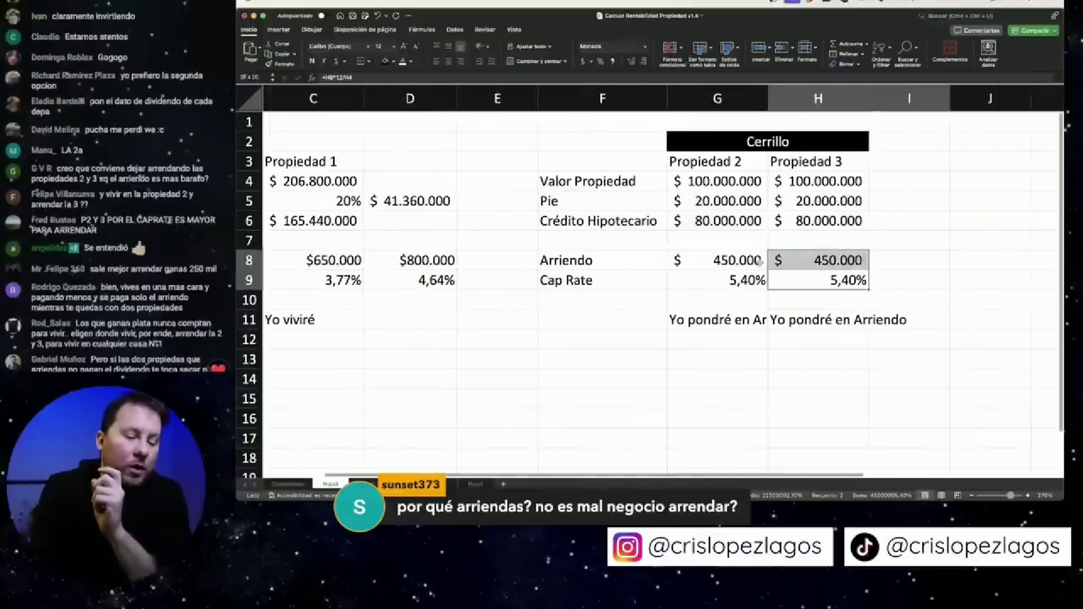
shift+click(740, 265)
scroll(740, 266, left, 3)
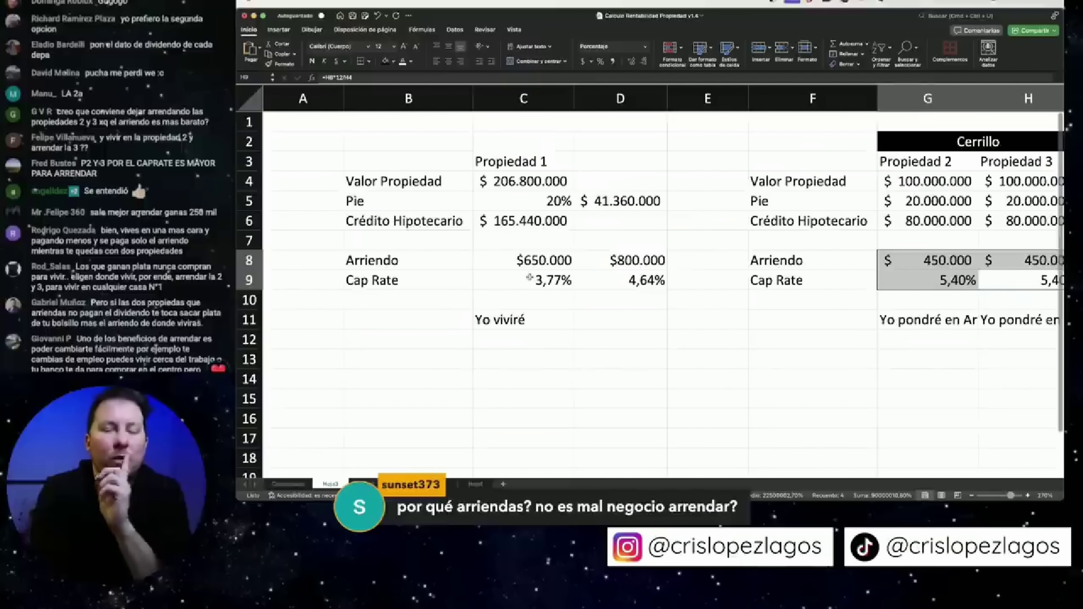
scroll(529, 278, right, 3)
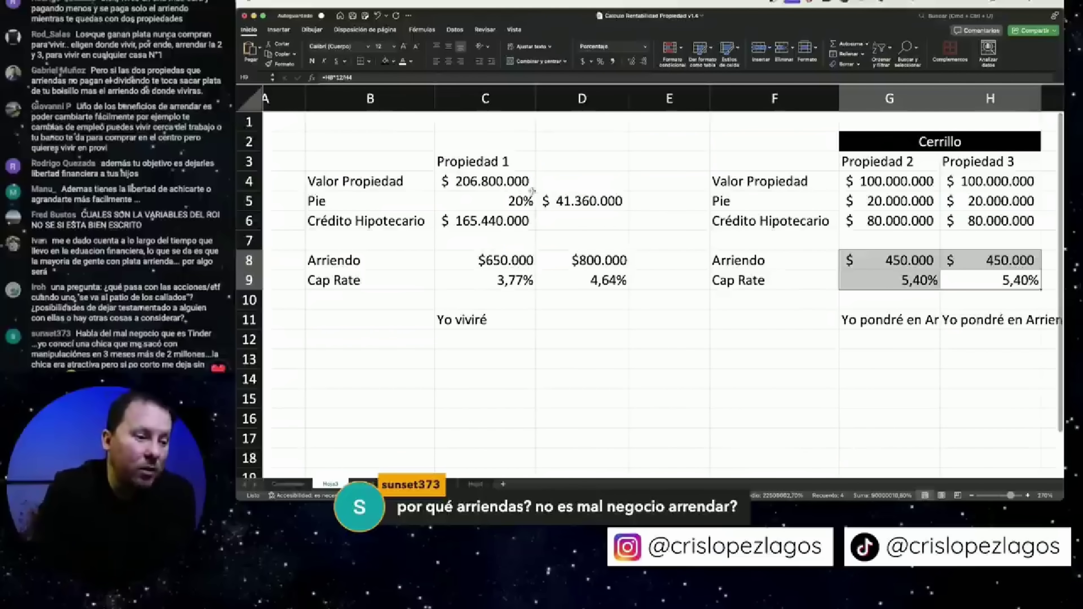
drag(492, 161, 492, 286)
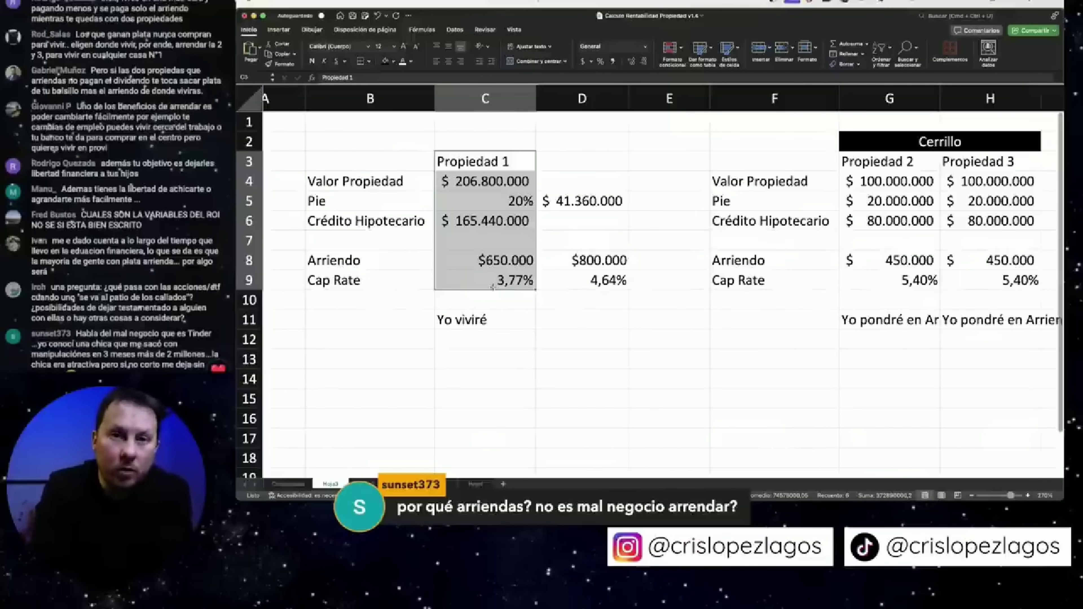
drag(870, 145, 967, 281)
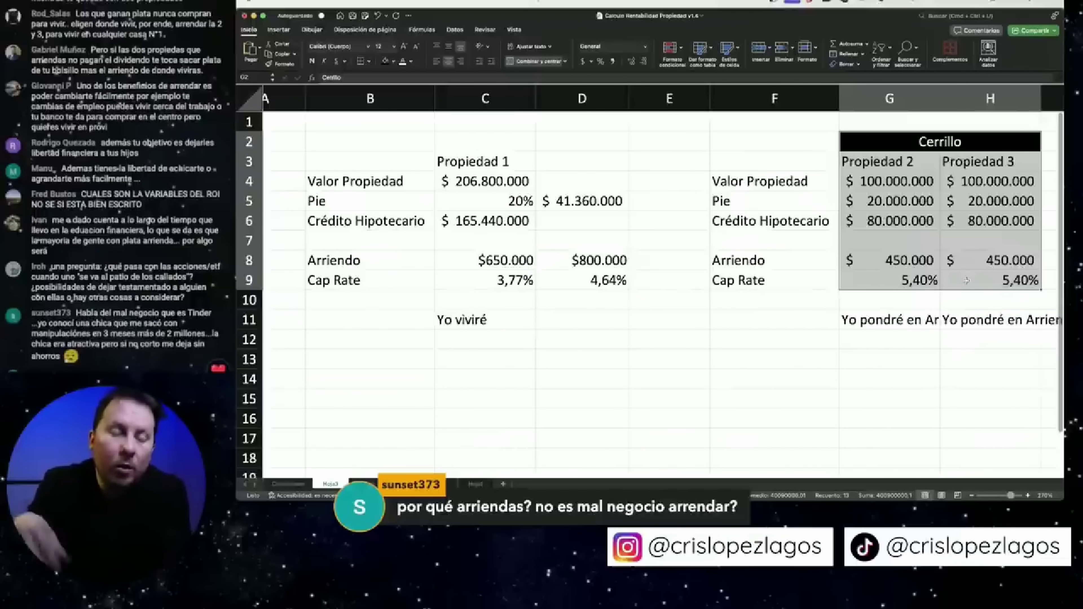
drag(485, 161, 499, 280)
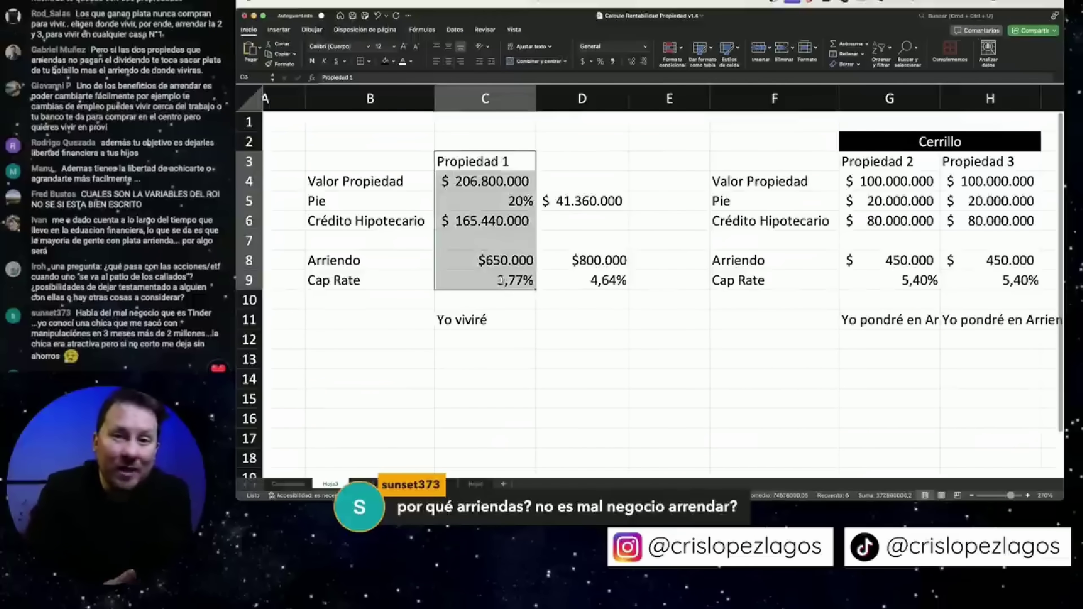